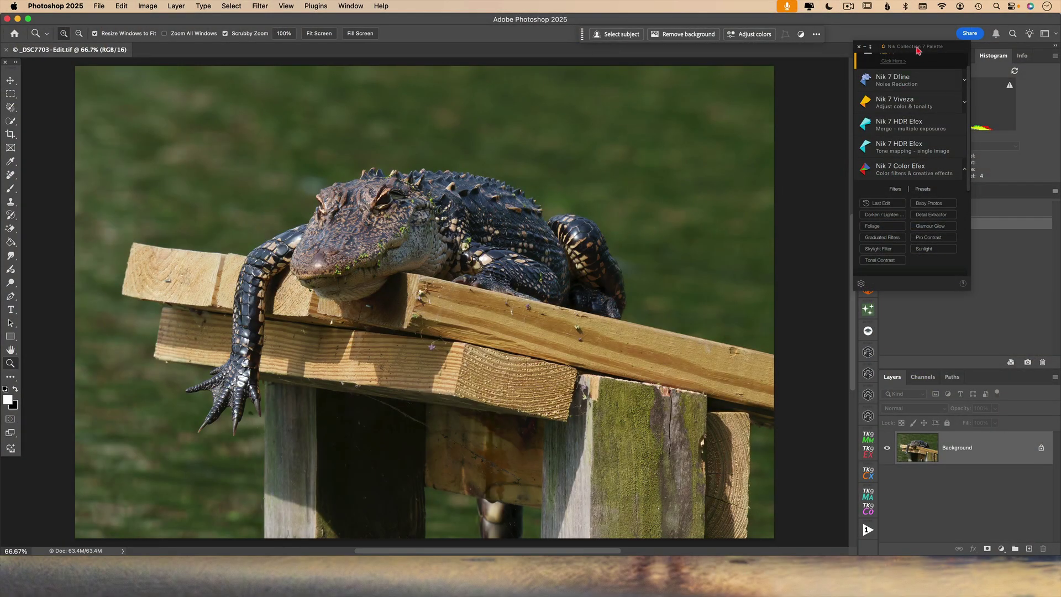
- Move the floating Nik Collection 7 palette aside and collapse it to its compact icon form
mouse_move(918, 50)
mouse_down()
mouse_move(910, 75)
mouse_move(899, 55)
mouse_move(910, 57)
mouse_up()
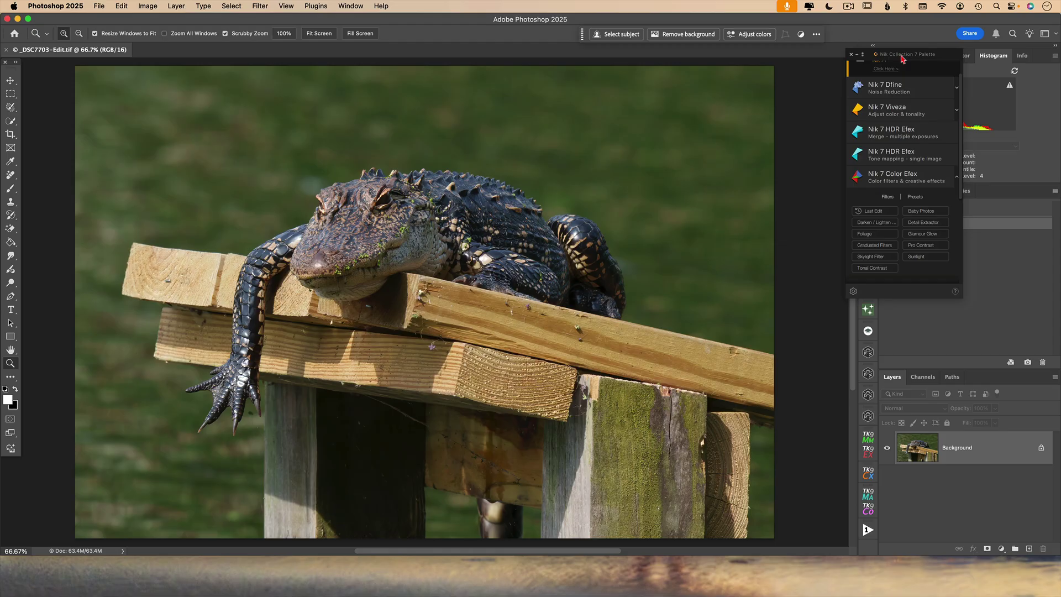
drag(903, 59, 72, 587)
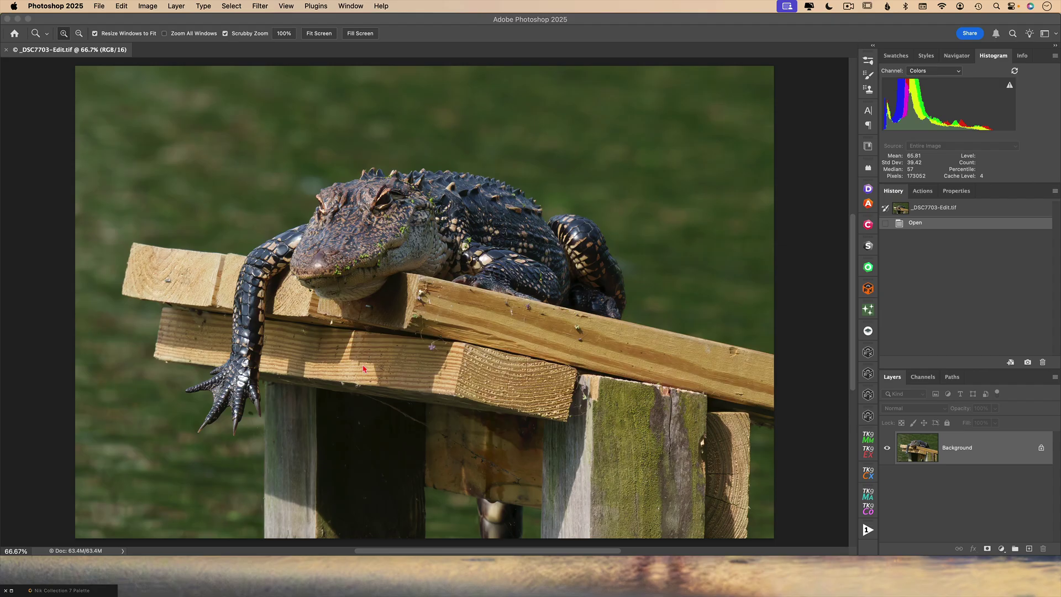
drag(62, 590, 920, 76)
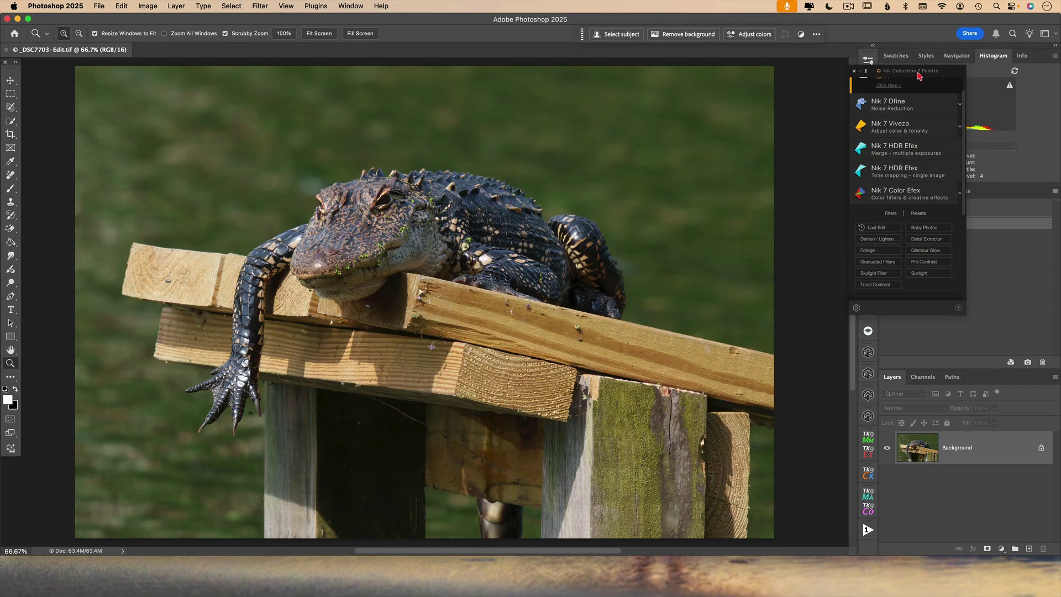
click(866, 72)
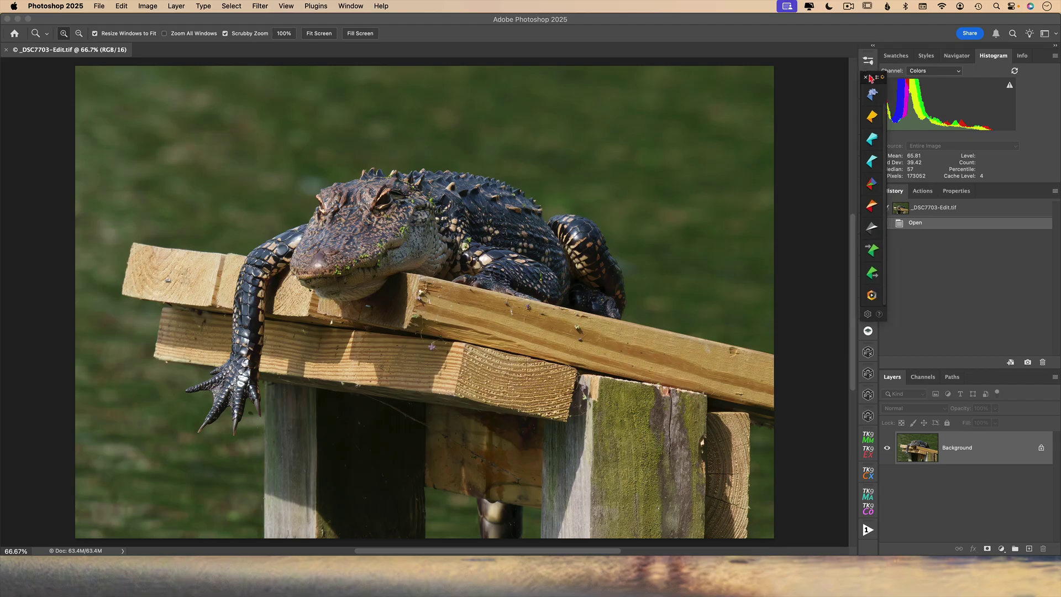
- Close the Nik Collection 7 palette and add the Nik 8 Dfine panel from Plugins > Nik Collection 8
click(855, 70)
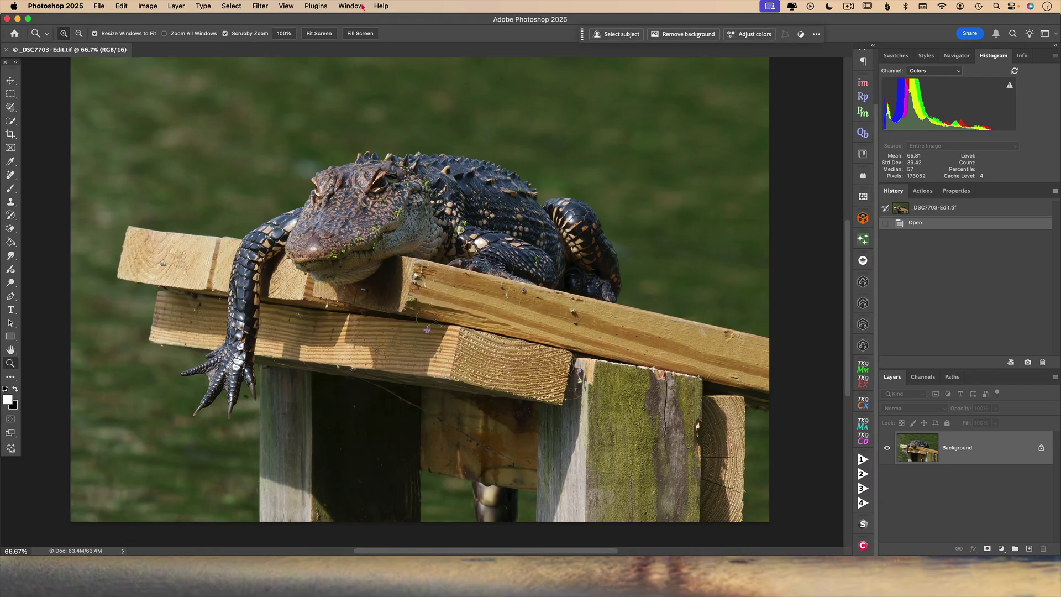
click(323, 7)
mouse_move(356, 66)
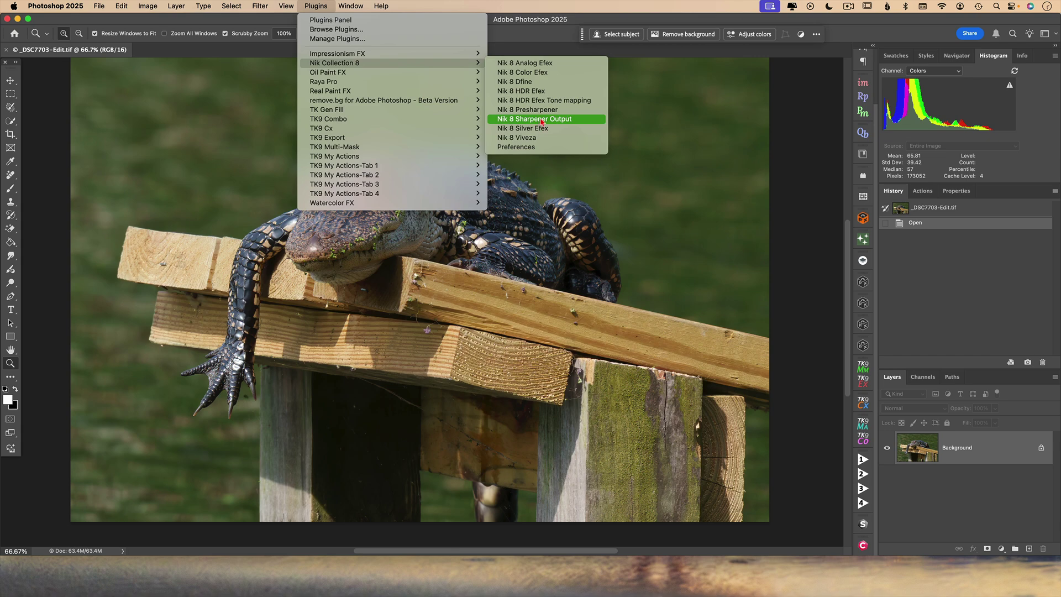
click(540, 81)
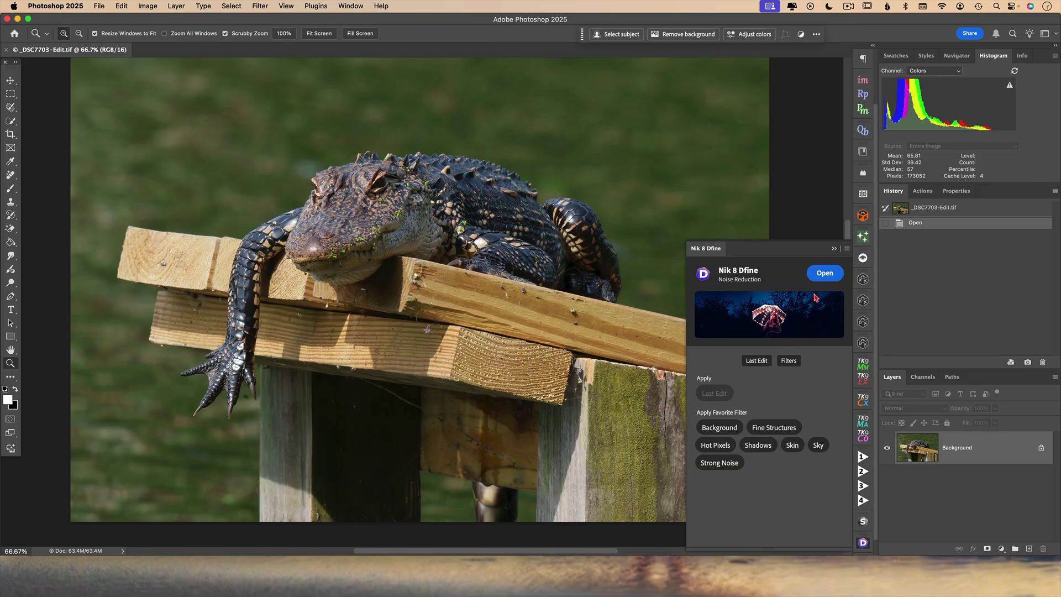
- Collapse the Dfine panel and expand the dock to list Silver Efex, Dfine and Color Efex by name
click(834, 249)
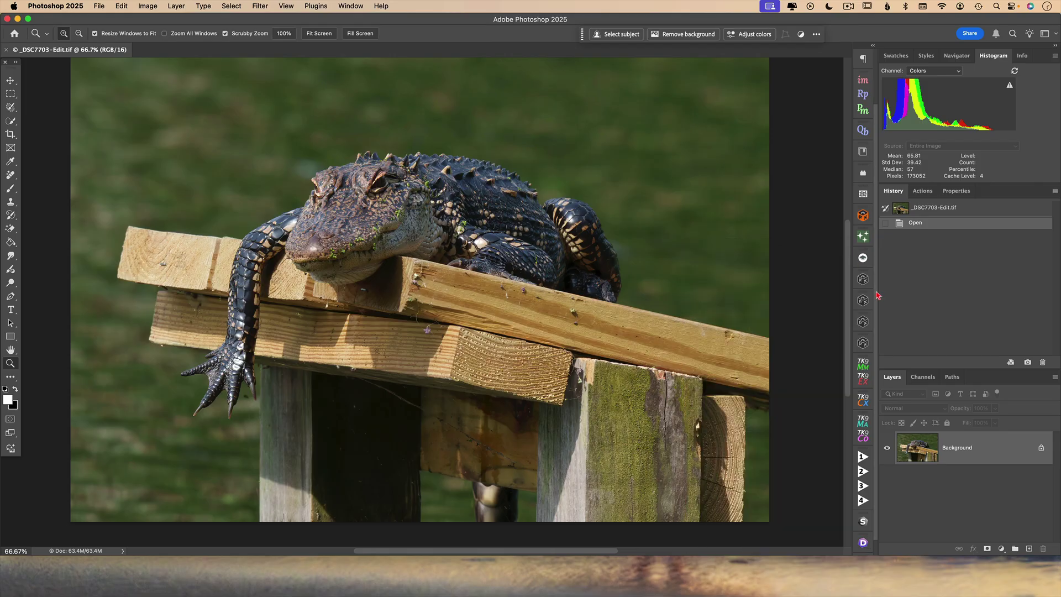
scroll(877, 296, down, 2)
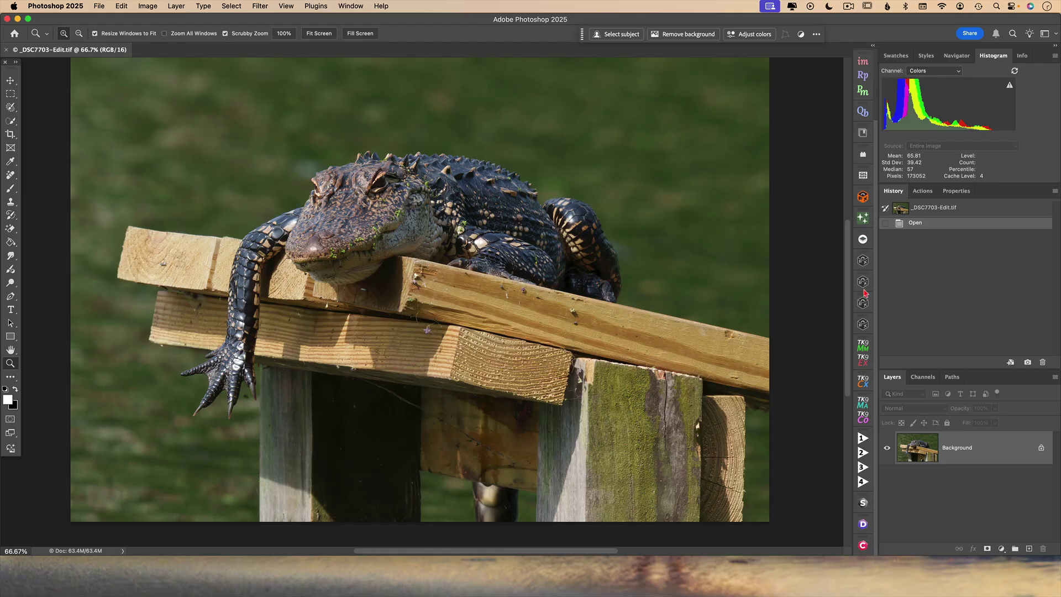
click(873, 46)
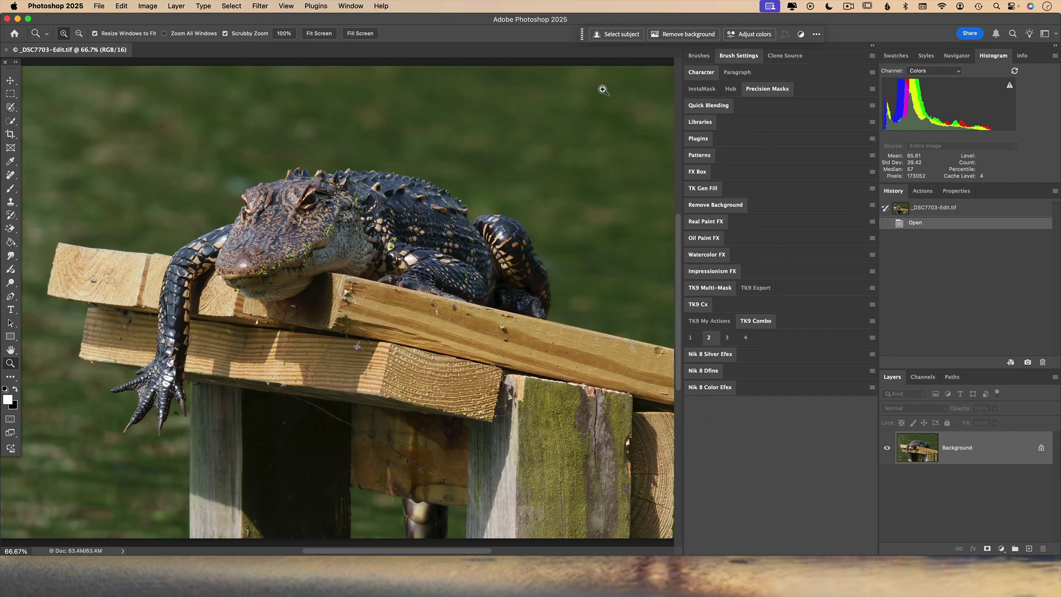
- Add the Nik 8 Sharpener Output panel and expand the Silver Efex and Color Efex panels
click(319, 7)
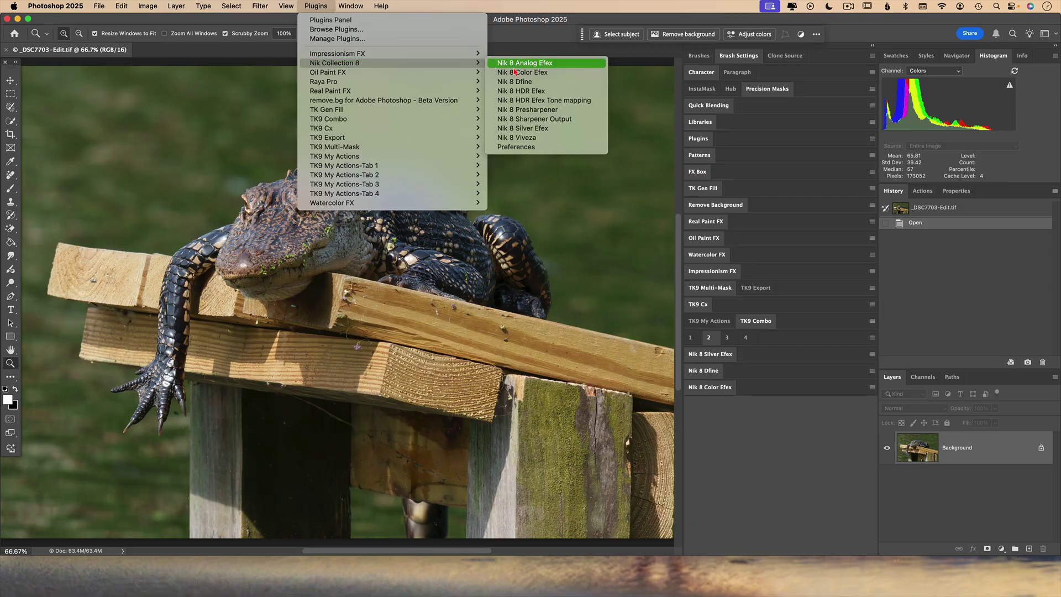
click(539, 120)
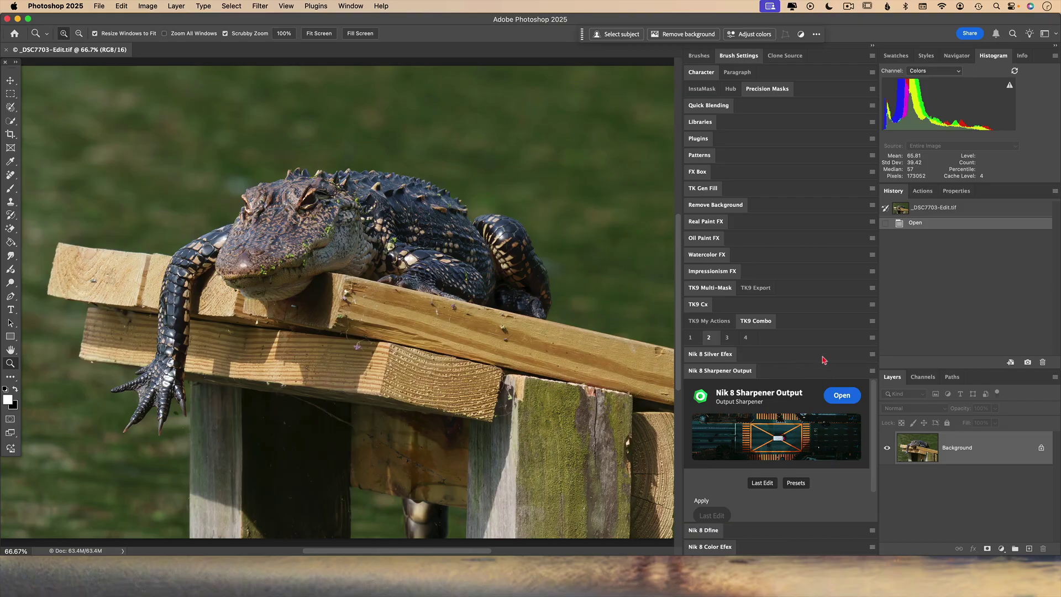
click(717, 355)
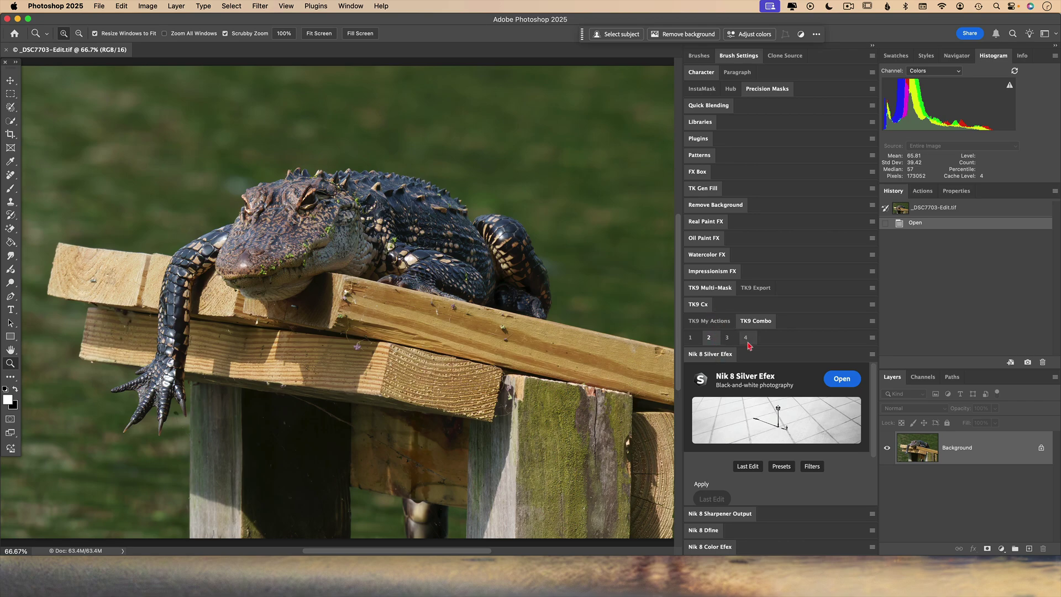
click(713, 548)
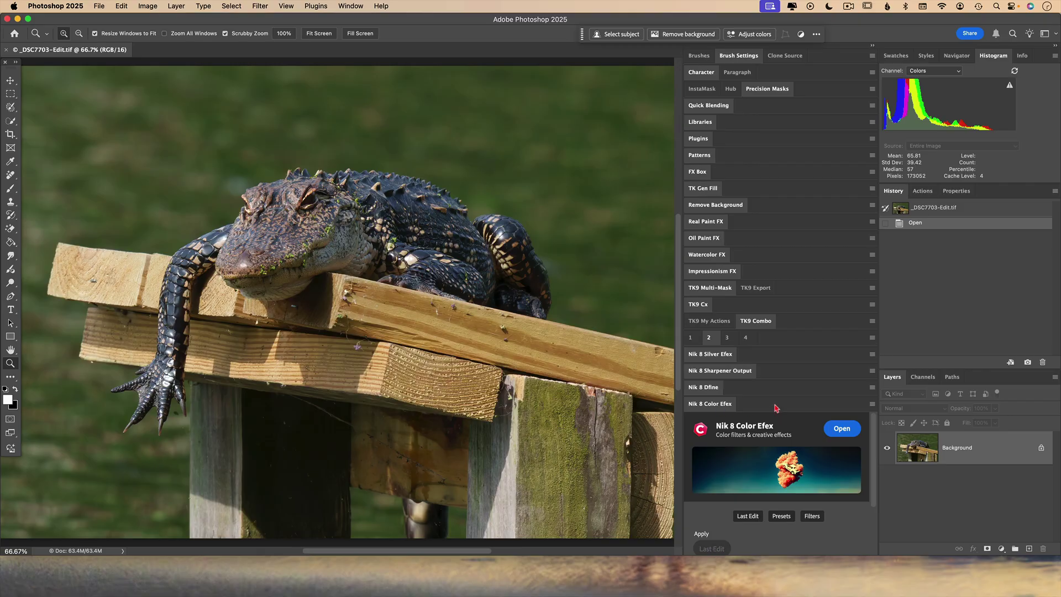
- Reorder the Nik panels as Dfine, Color Efex, Silver Efex, Sharpener Output
scroll(776, 386, down, 1)
drag(776, 386, 775, 349)
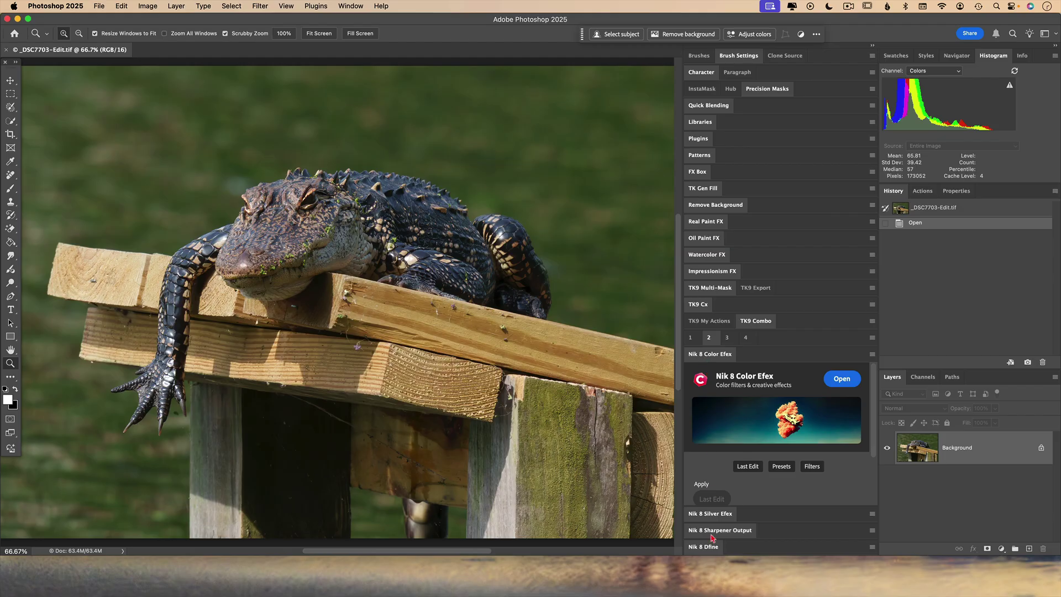
click(714, 517)
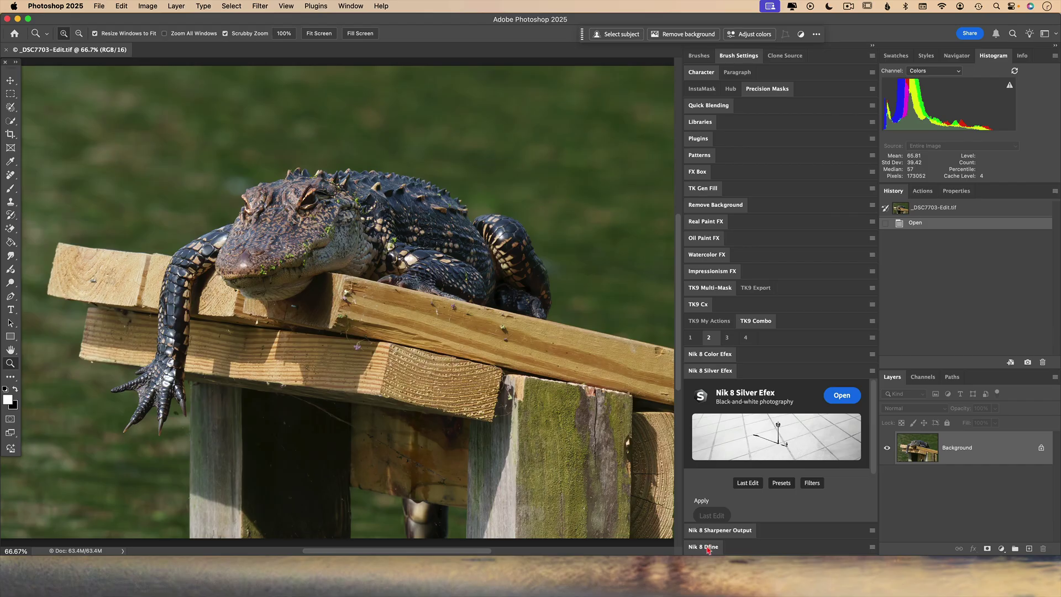
drag(708, 551, 713, 352)
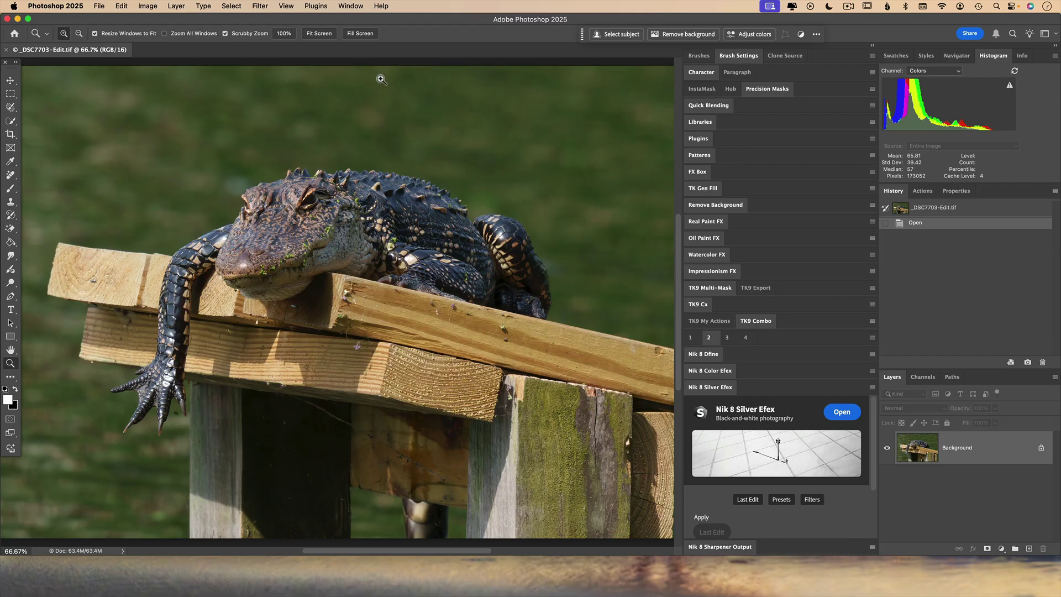
click(321, 8)
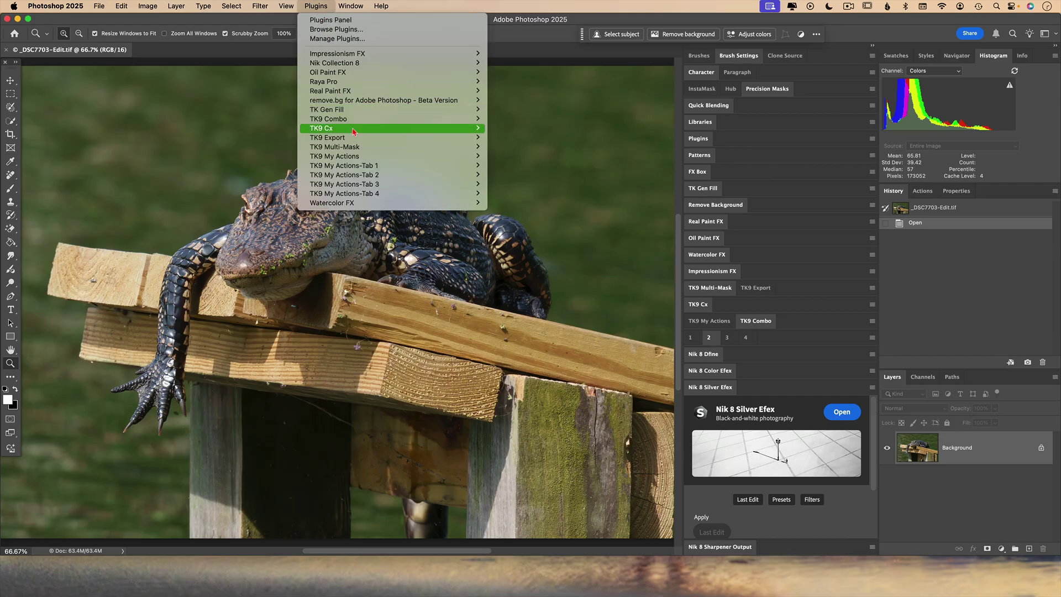
- Set the Nik 8 Color Efex panel to show only favourite filters, not presets, and launch Color Efex on the photo
click(509, 131)
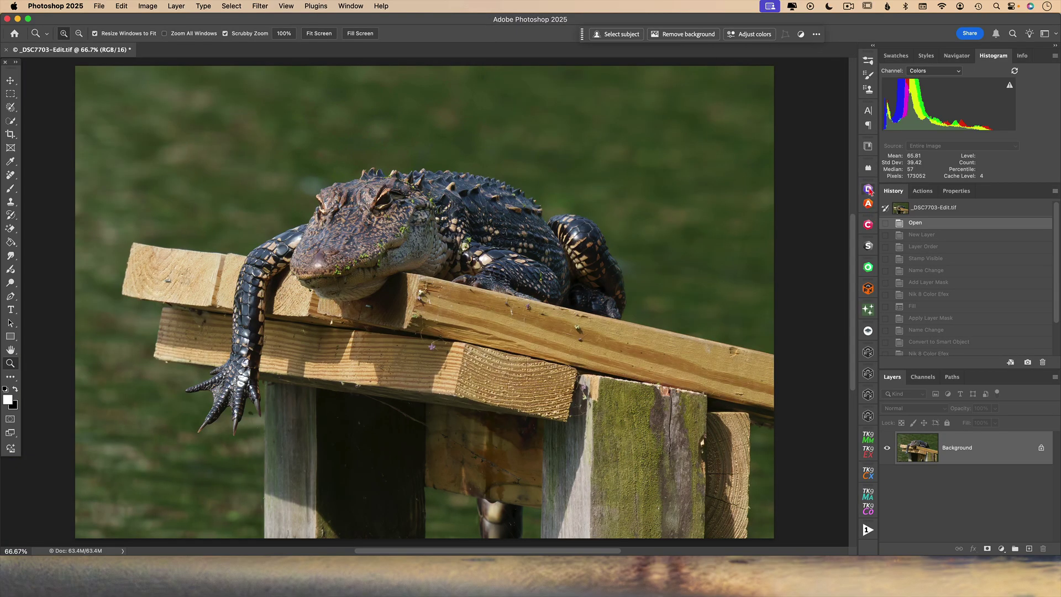
click(868, 224)
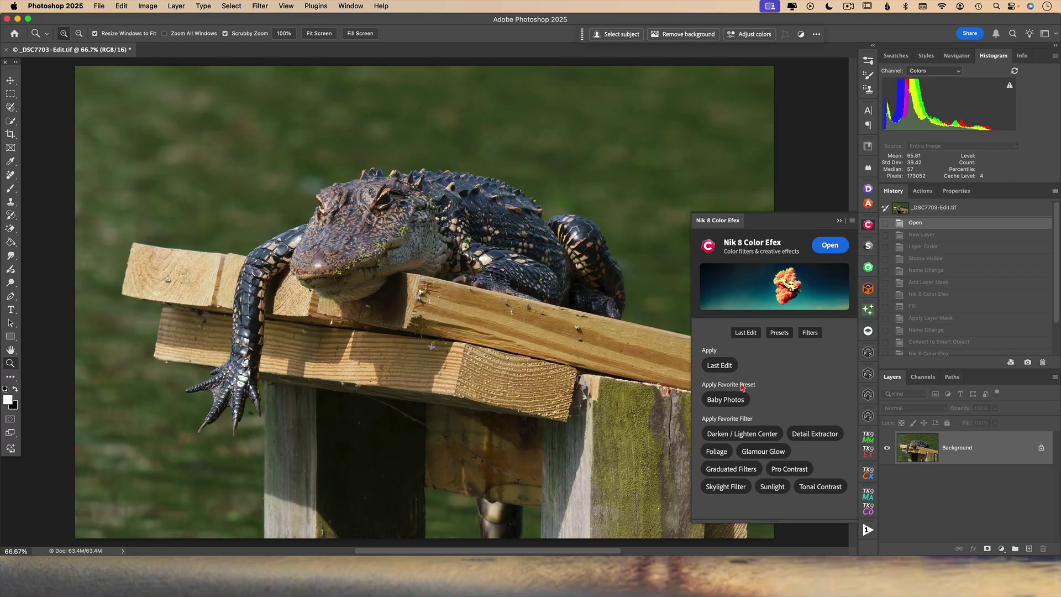
scroll(752, 389, down, 2)
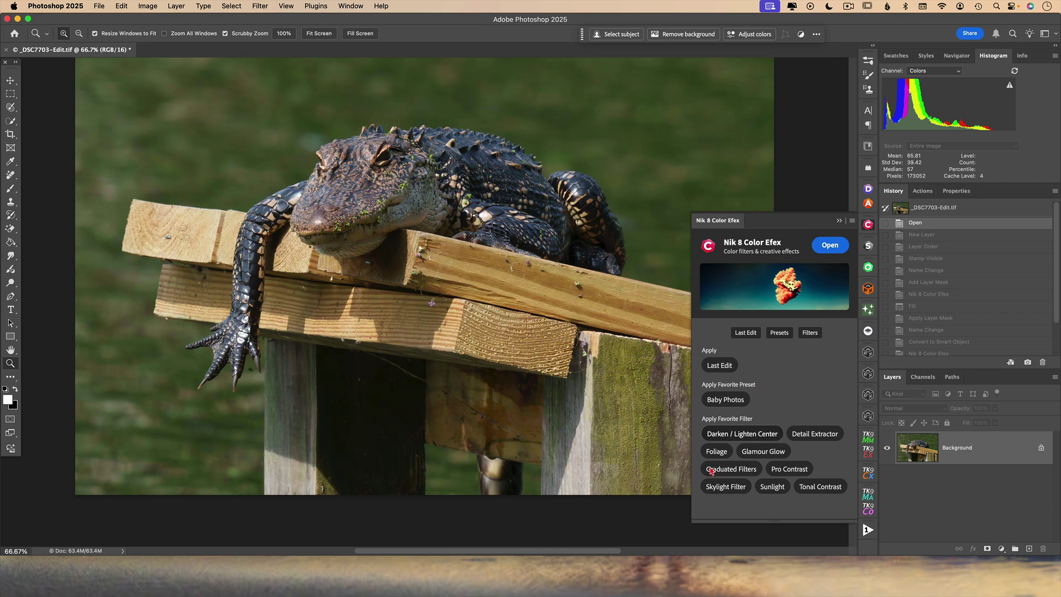
click(785, 335)
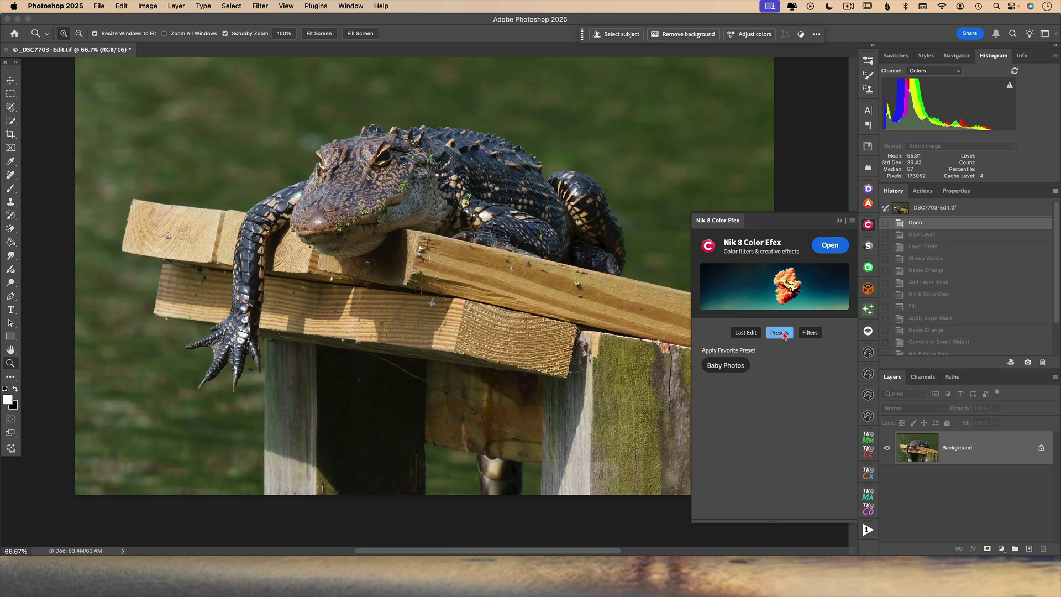
click(811, 333)
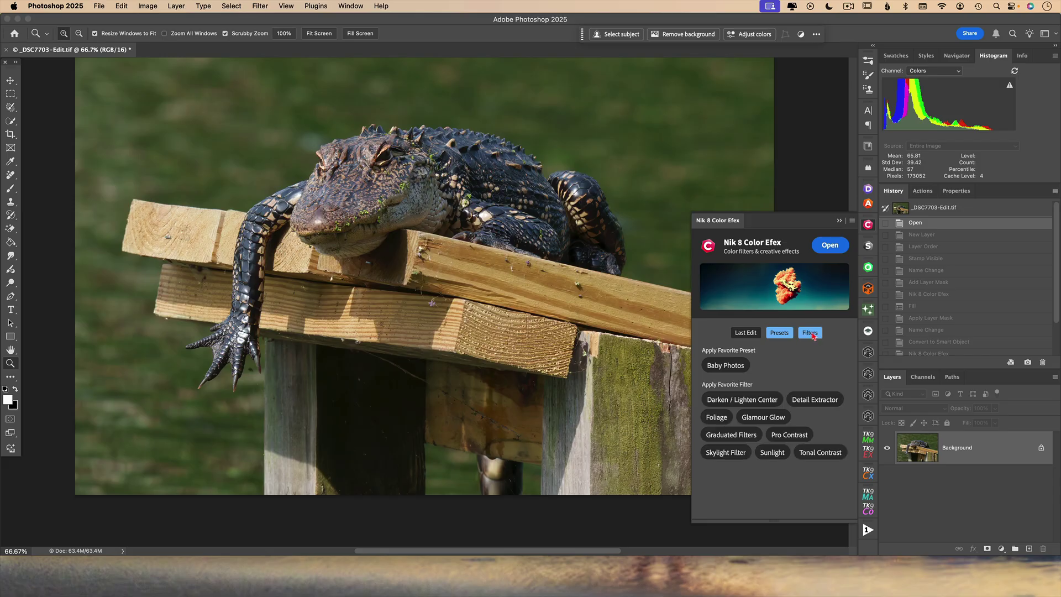
click(782, 334)
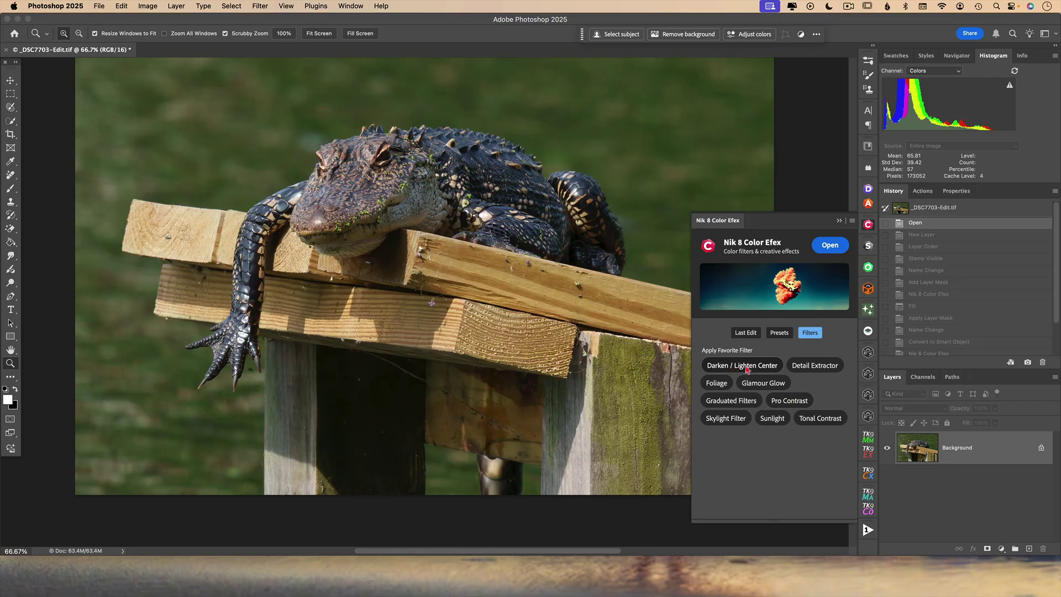
click(829, 248)
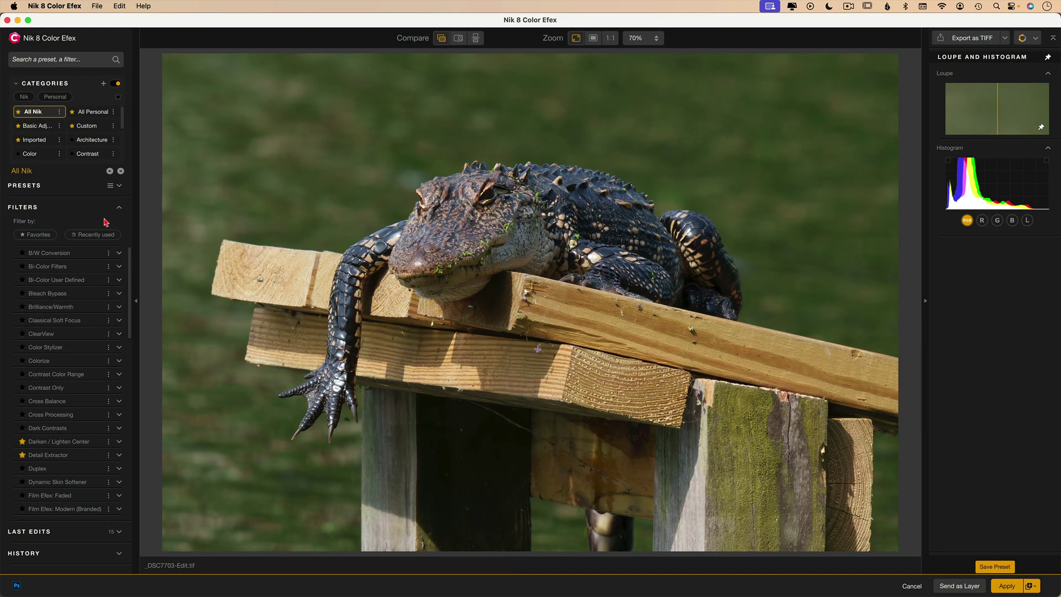
- Browse the Presets, Filters, Last Edits and History sidebar lists, ending on the scrolled Filters list
click(119, 187)
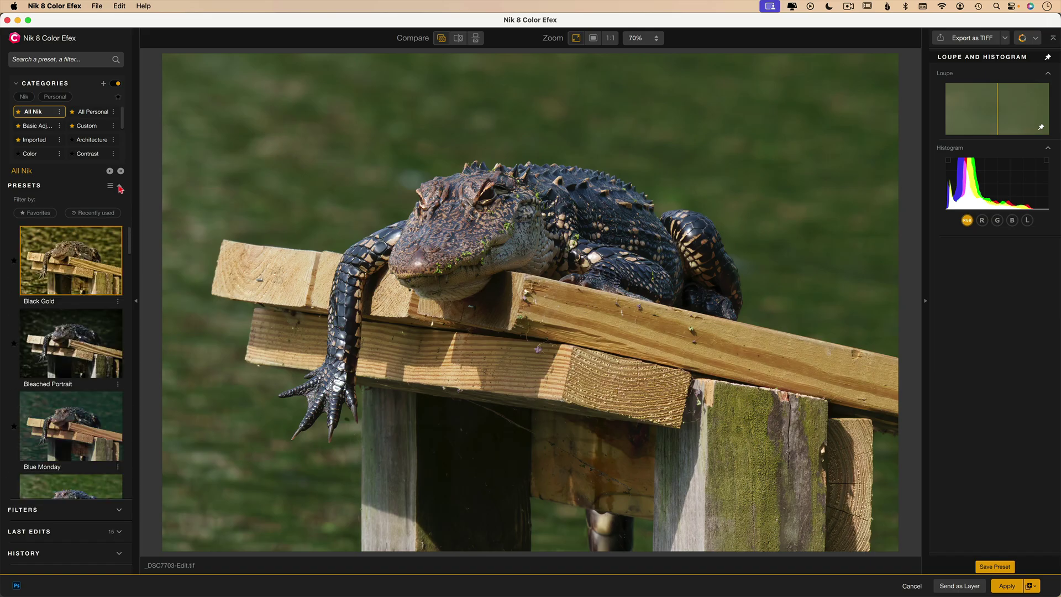
click(119, 513)
click(121, 537)
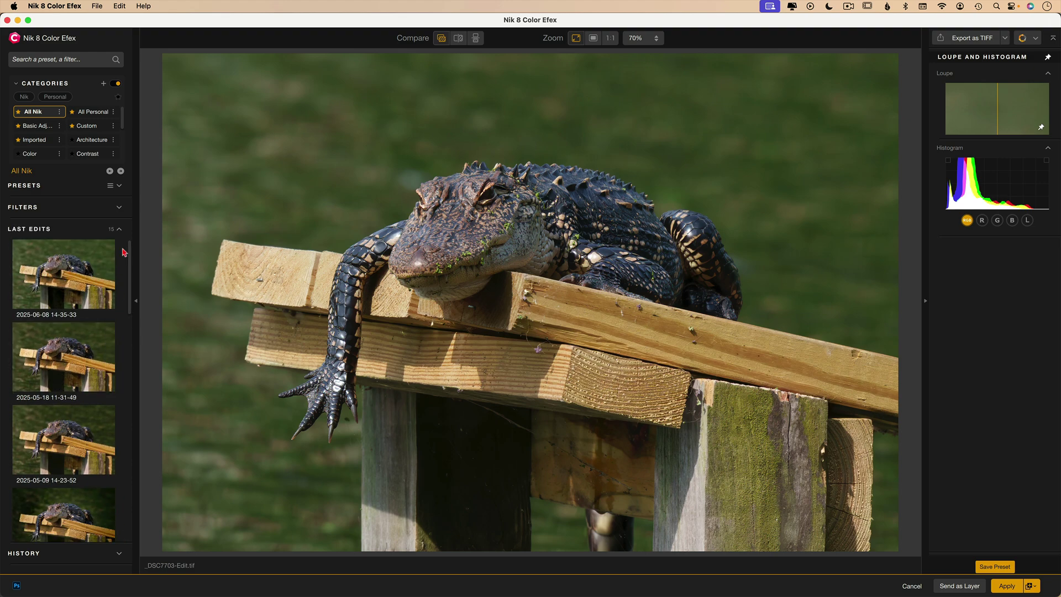
click(119, 556)
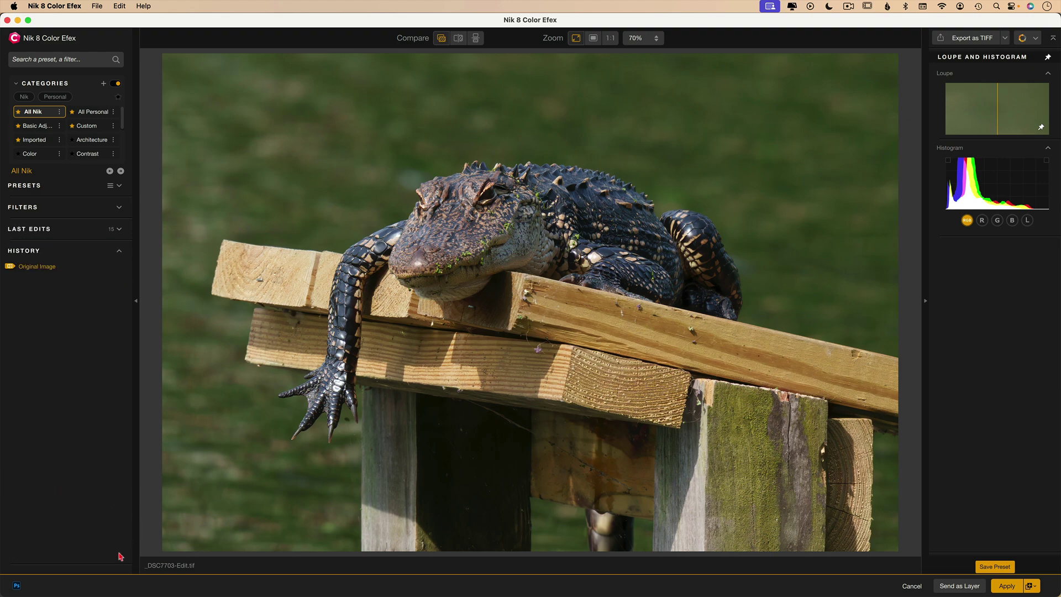
click(119, 207)
scroll(77, 318, down, 10)
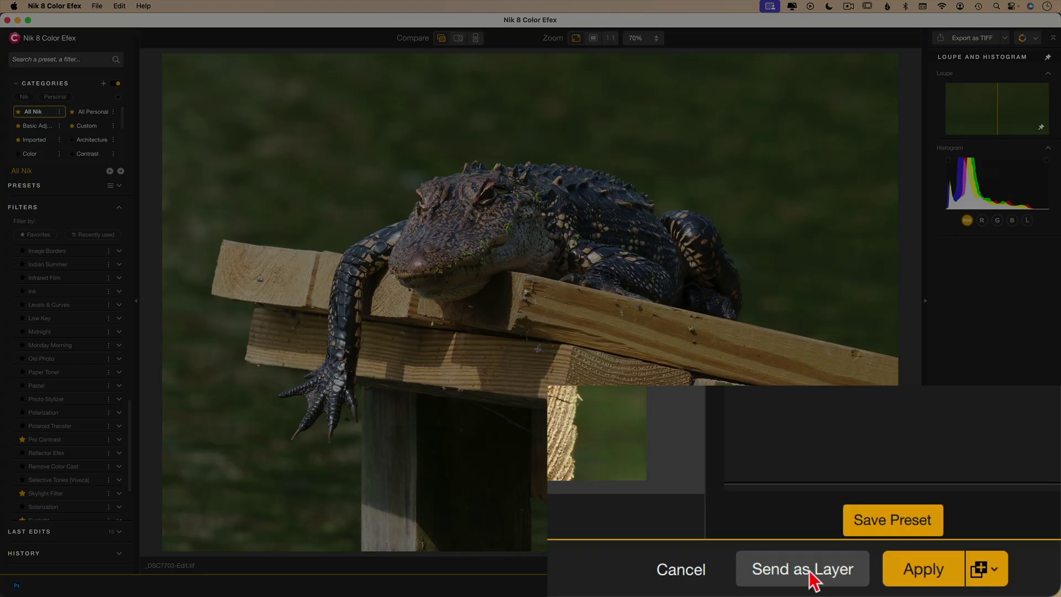
- Choose Send as Layer, accept the Warning, and show the Smart Object, Active Layer and New Layer output options
click(812, 578)
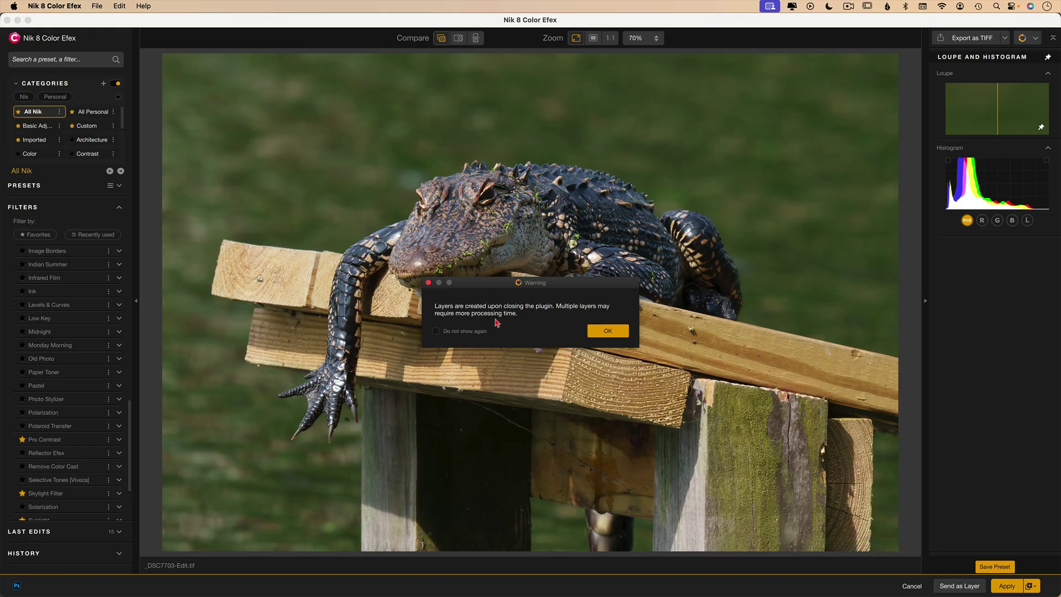
click(605, 332)
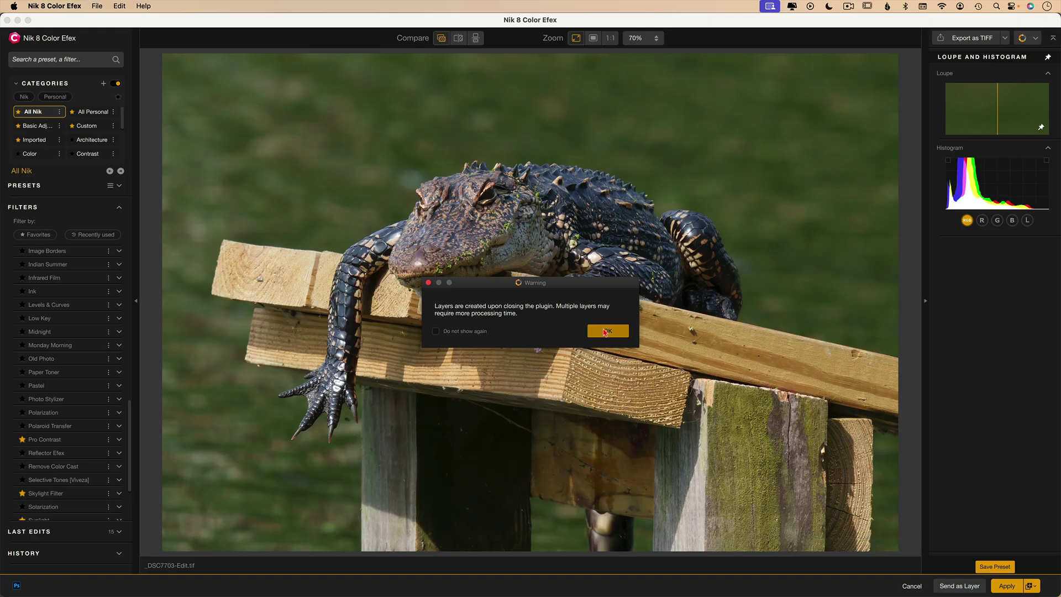
click(1032, 588)
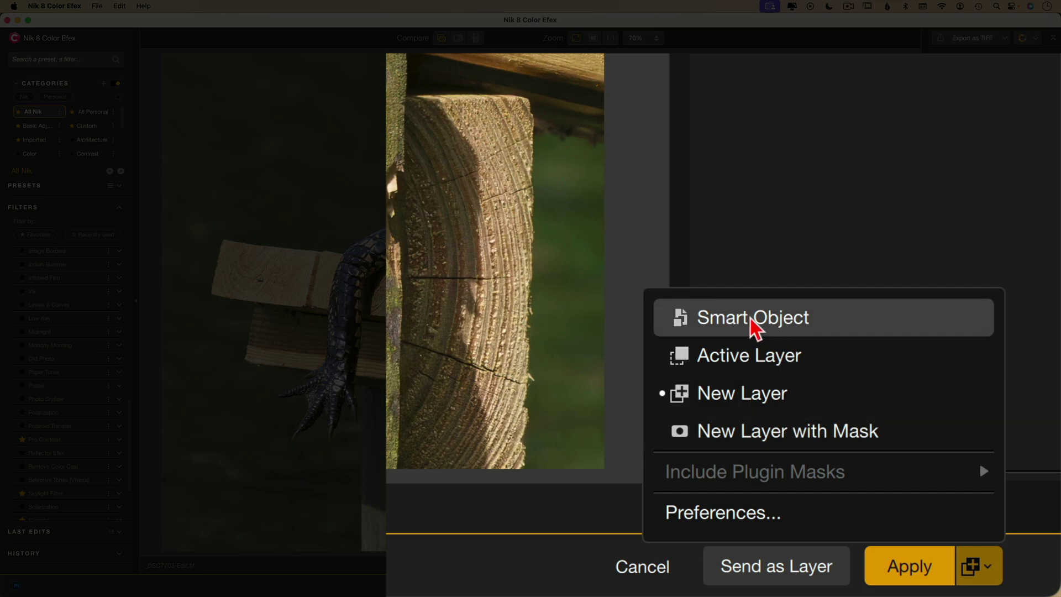
- Review the General and Export preferences, including the export format choices
click(760, 516)
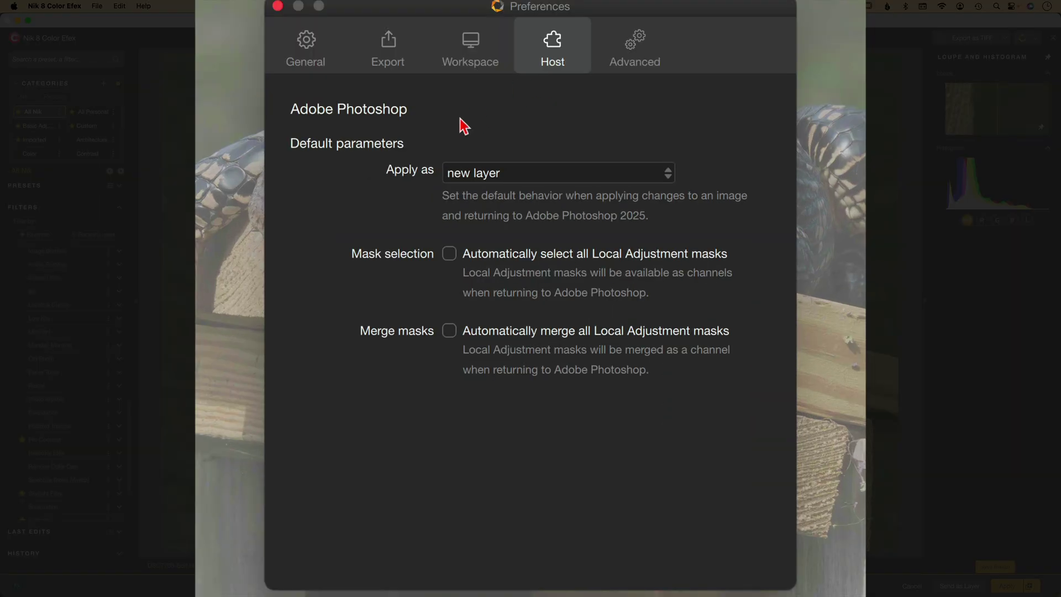
click(322, 50)
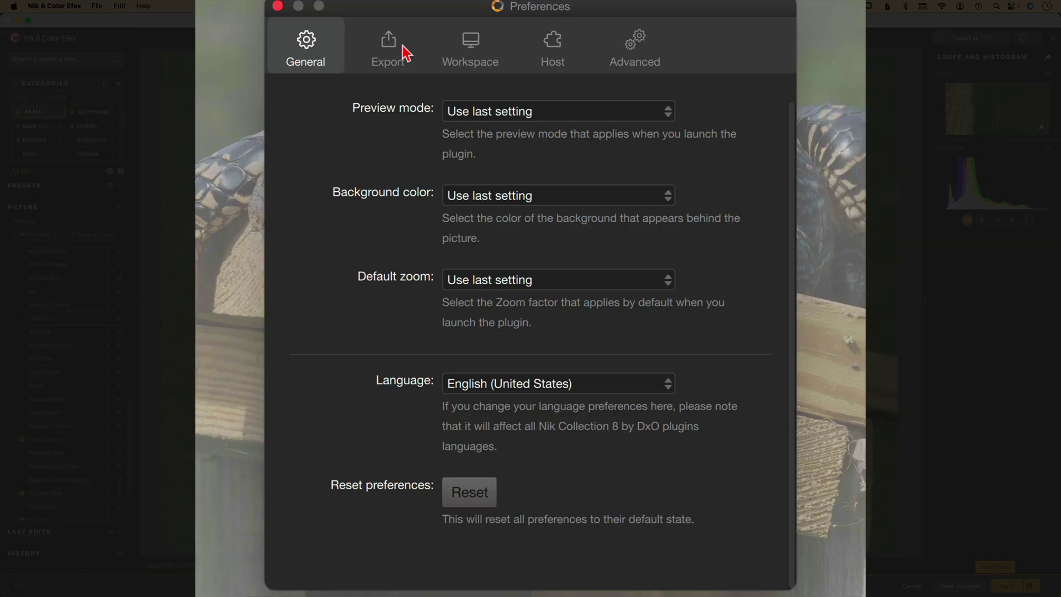
click(397, 48)
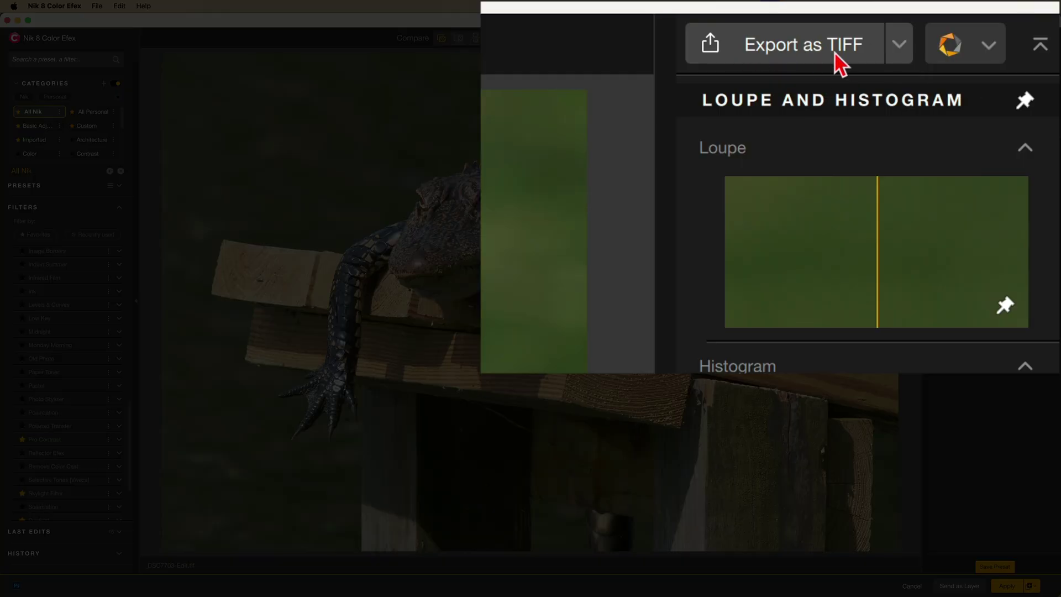
click(901, 52)
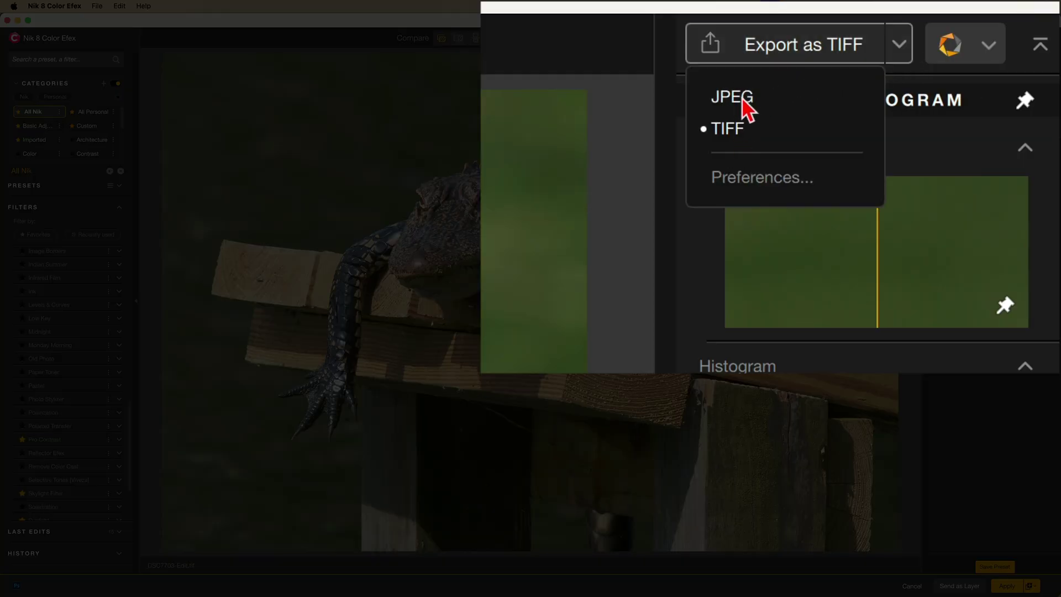
click(770, 184)
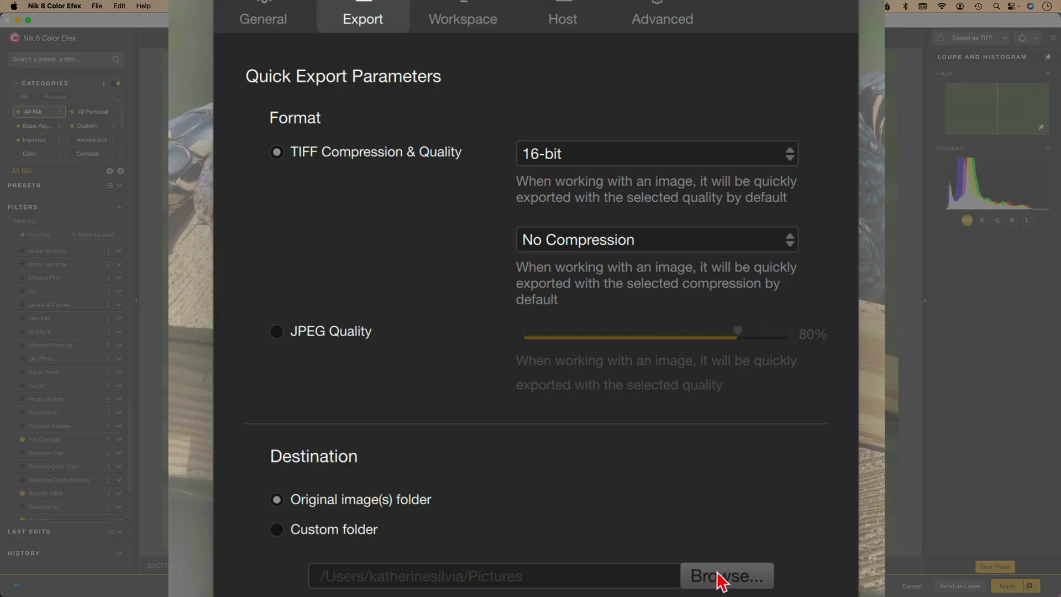
- Set Host > Apply as to Smart Object as the default return mode and close Preferences
click(462, 18)
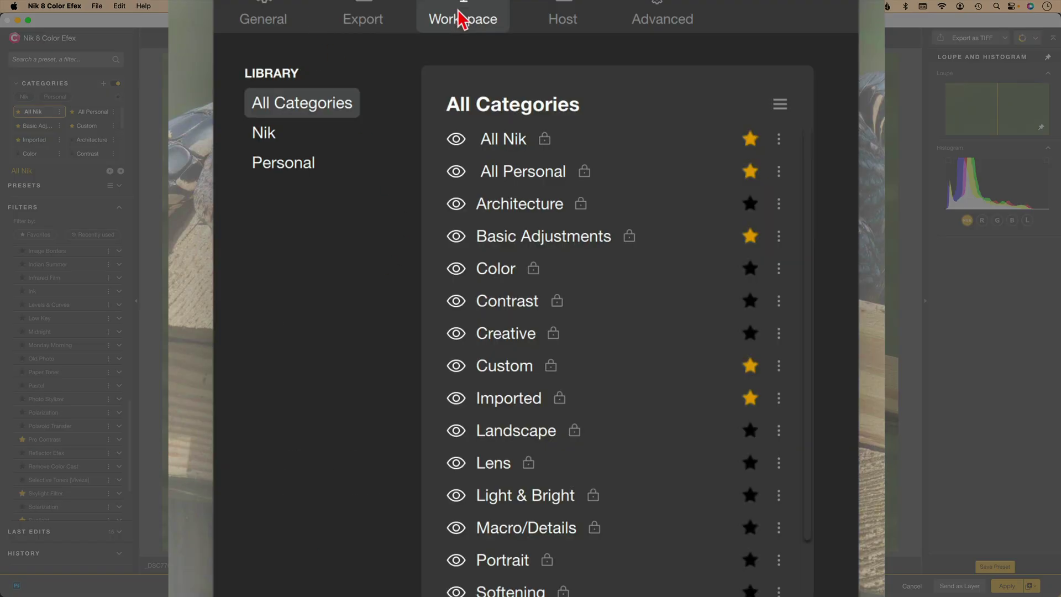
click(563, 19)
click(705, 156)
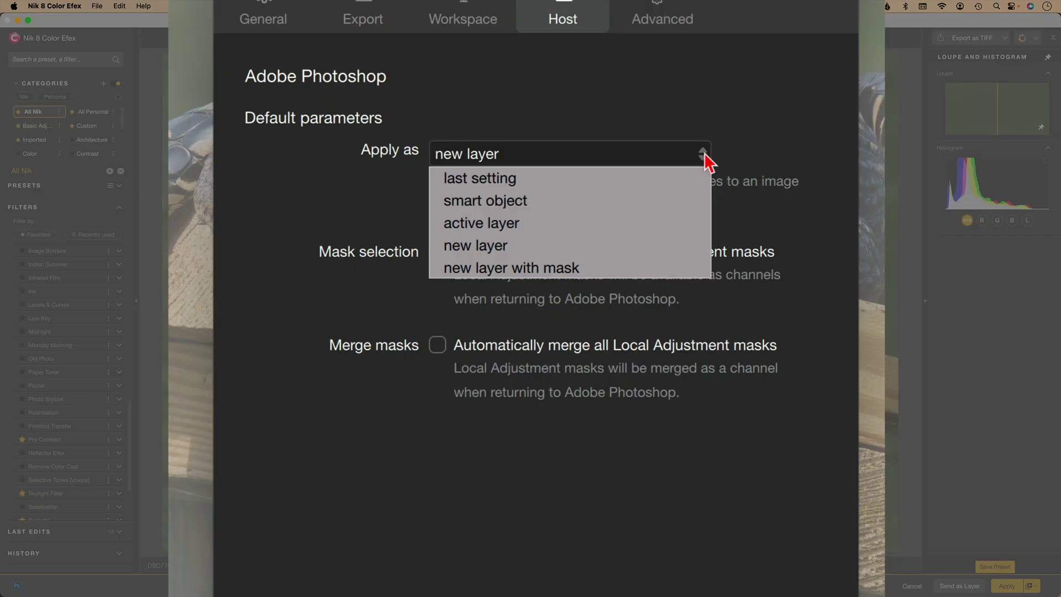
click(502, 202)
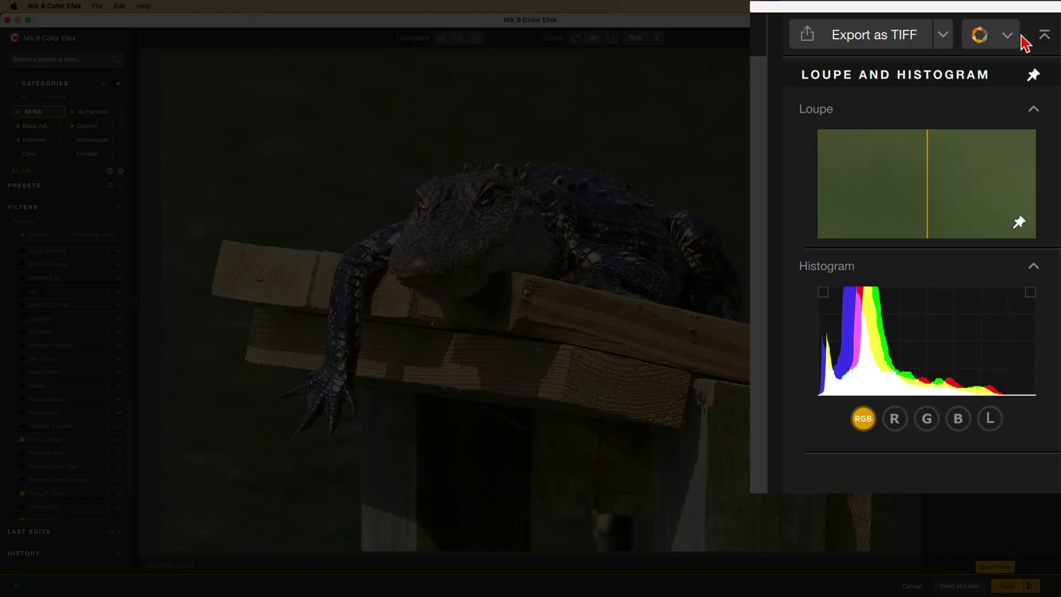
click(1036, 38)
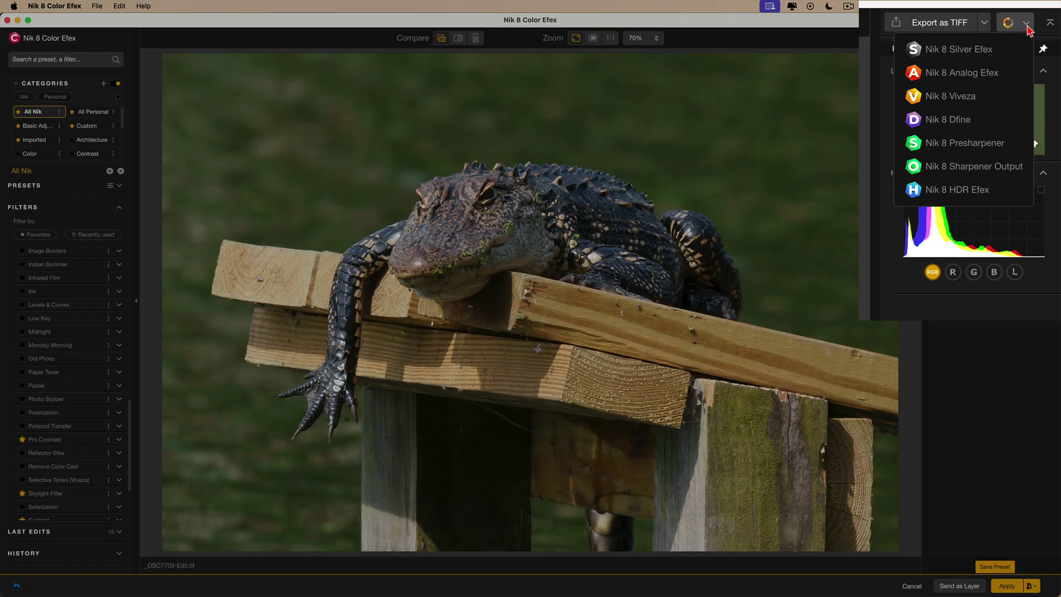
- Close the Nik plug-in list and add the Tonal Contrast filter
click(1009, 37)
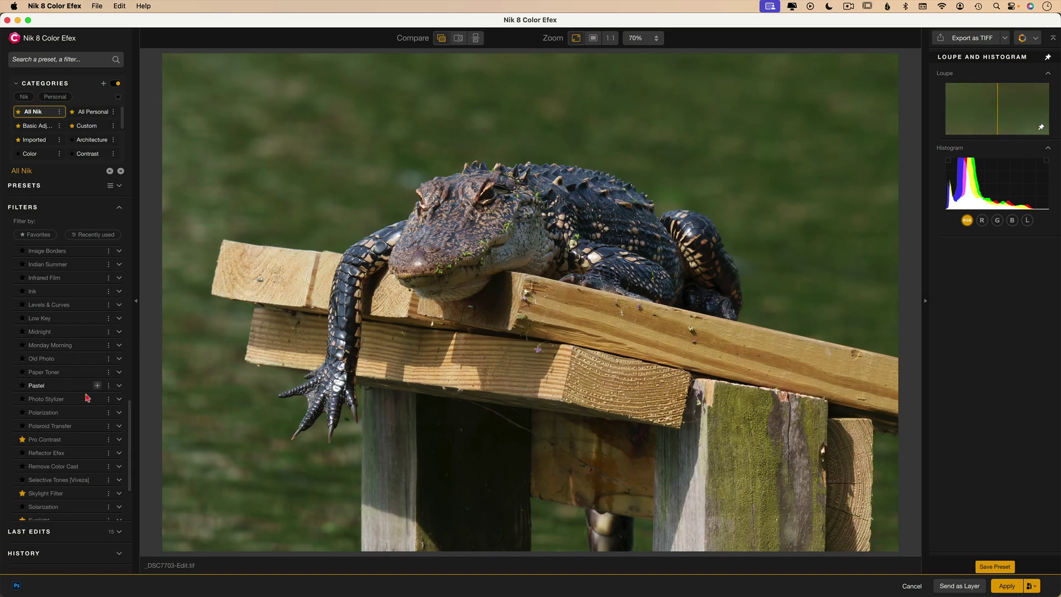
scroll(92, 420, down, 3)
click(97, 475)
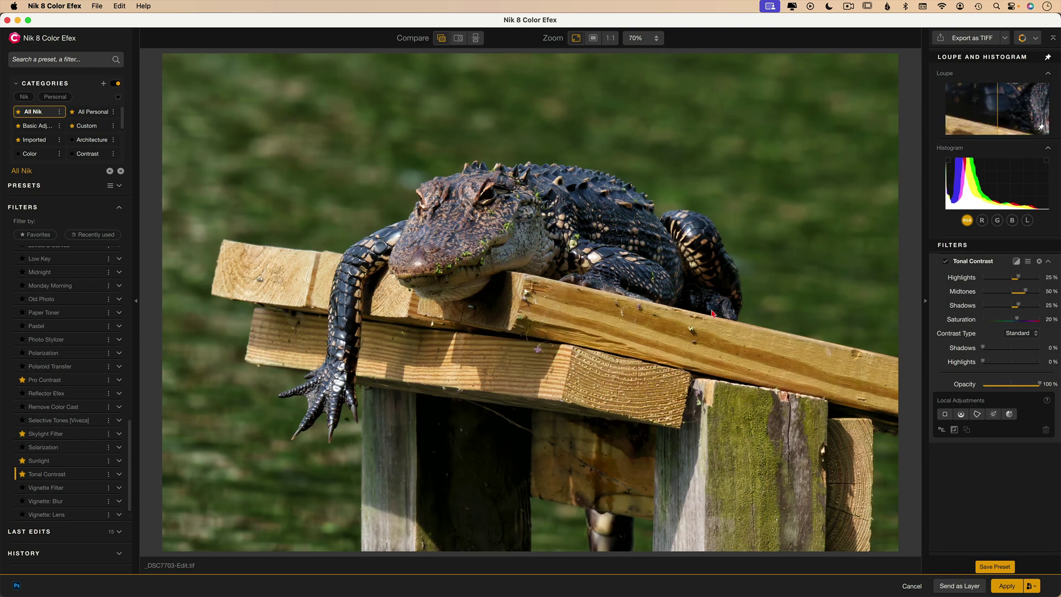
- Place two Tonal Contrast control points on the grass, widening the first one's radius and previewing its mask
click(945, 416)
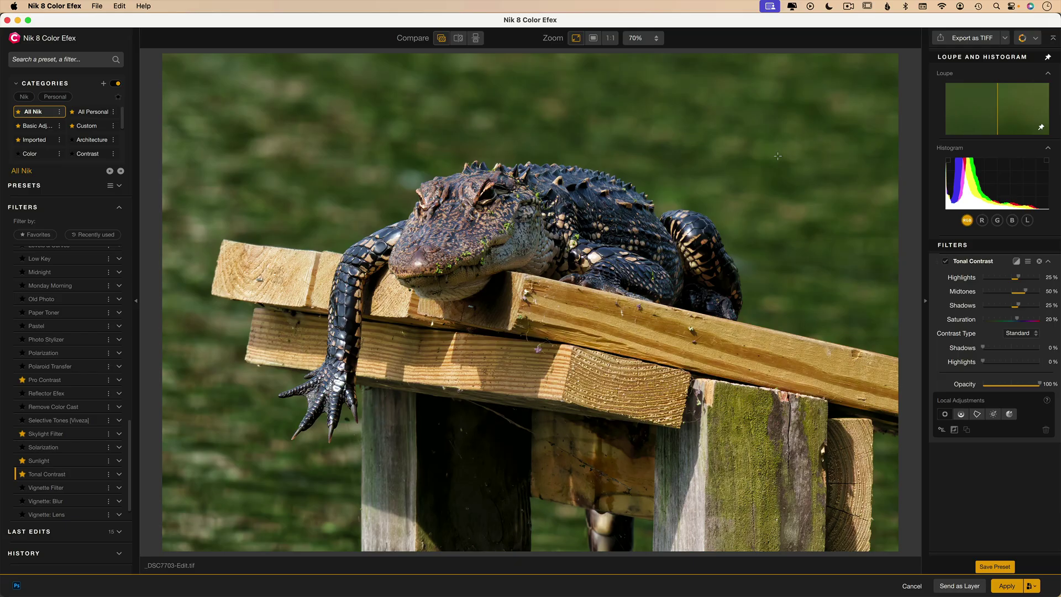
click(777, 157)
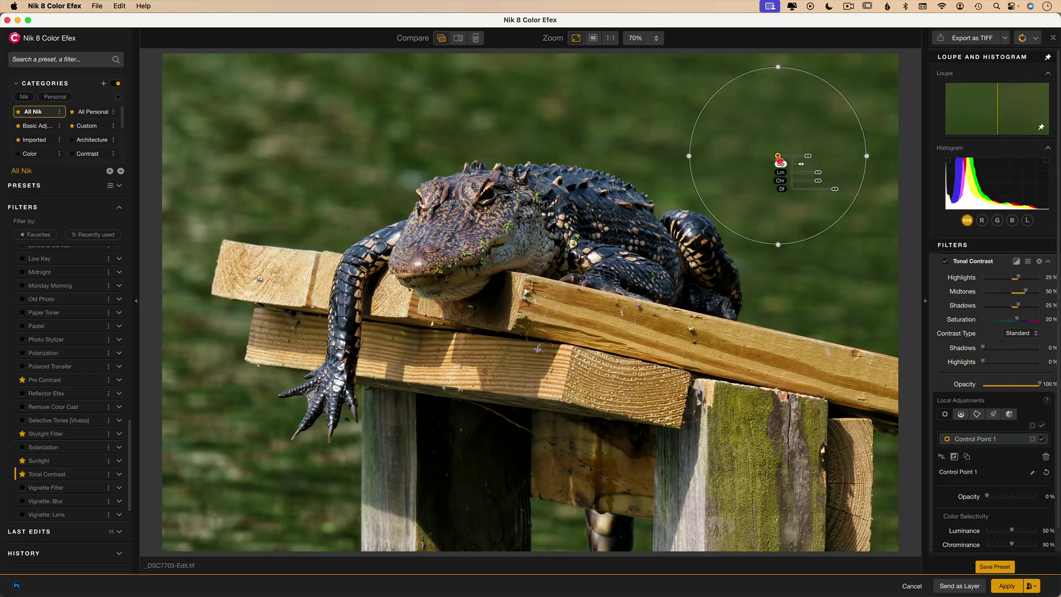
drag(689, 145, 624, 146)
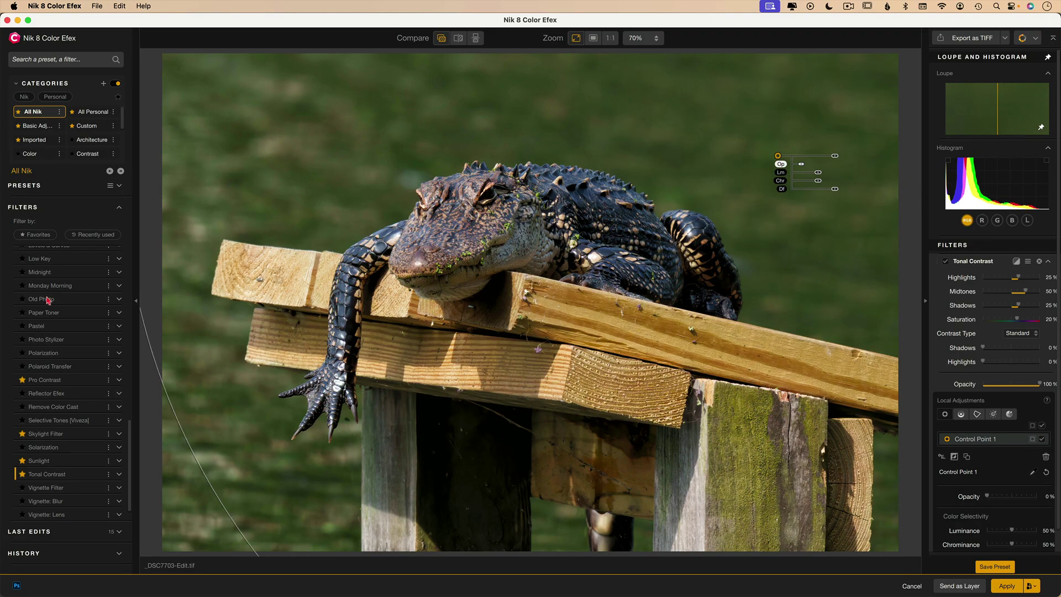
click(1032, 439)
click(966, 457)
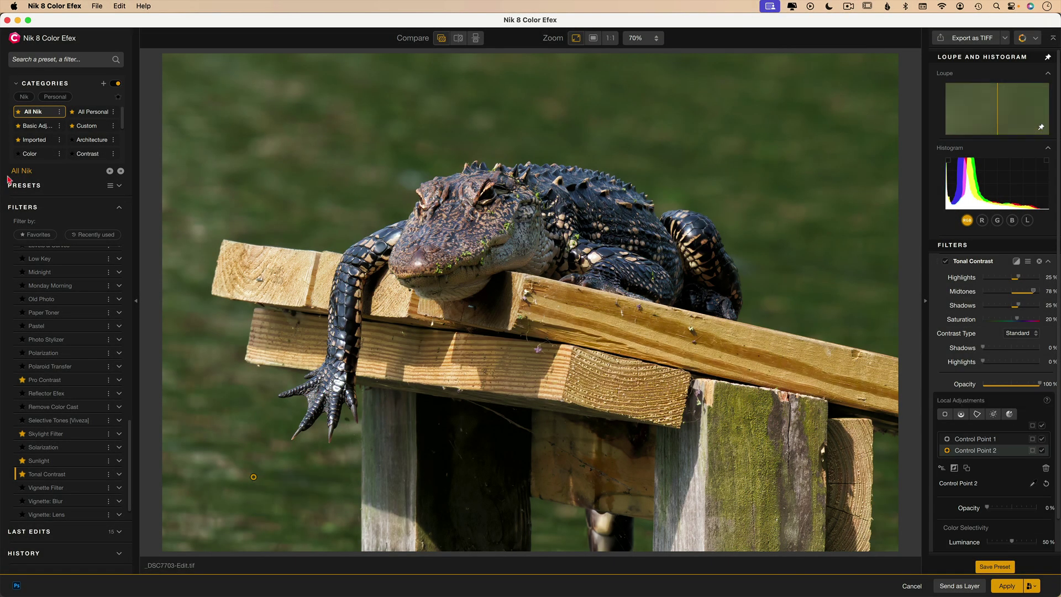
- Add a B/W Conversion filter with a colour mask point on the wooden beam, preview the mask, and move the point along the beam
scroll(59, 325, up, 5)
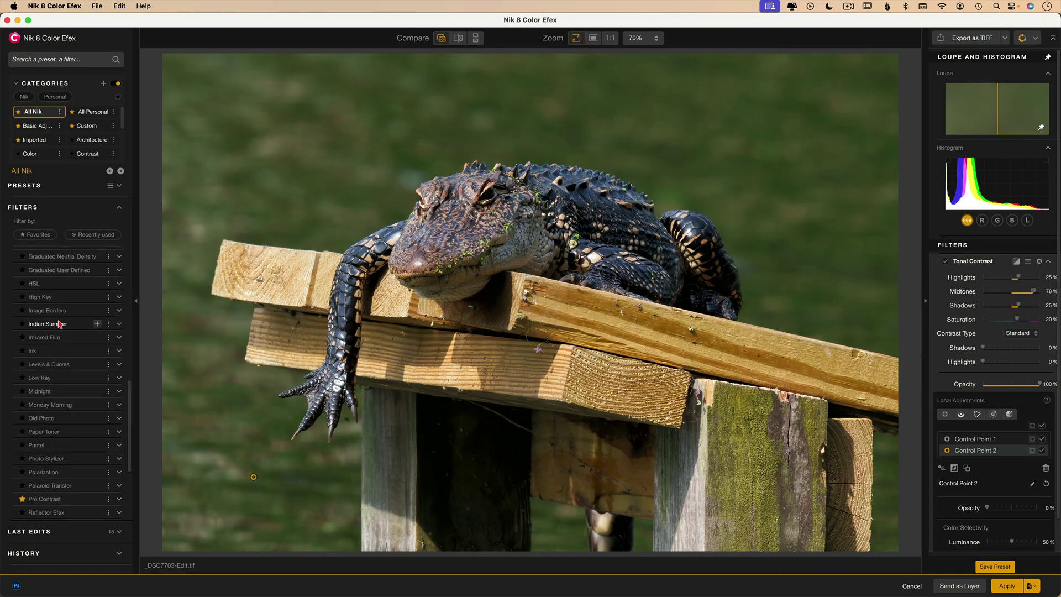
scroll(60, 324, up, 7)
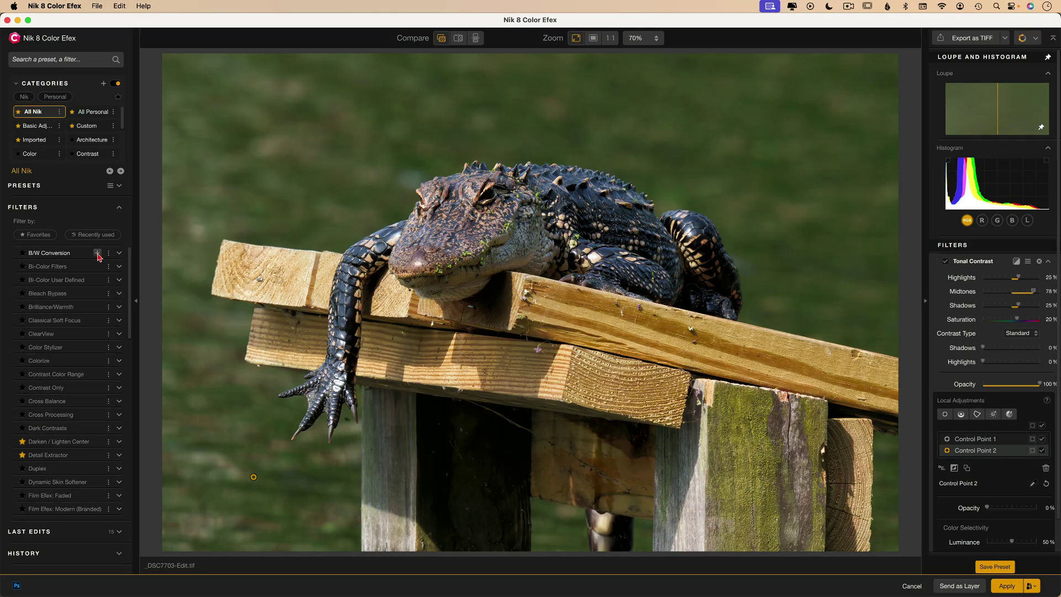
click(98, 253)
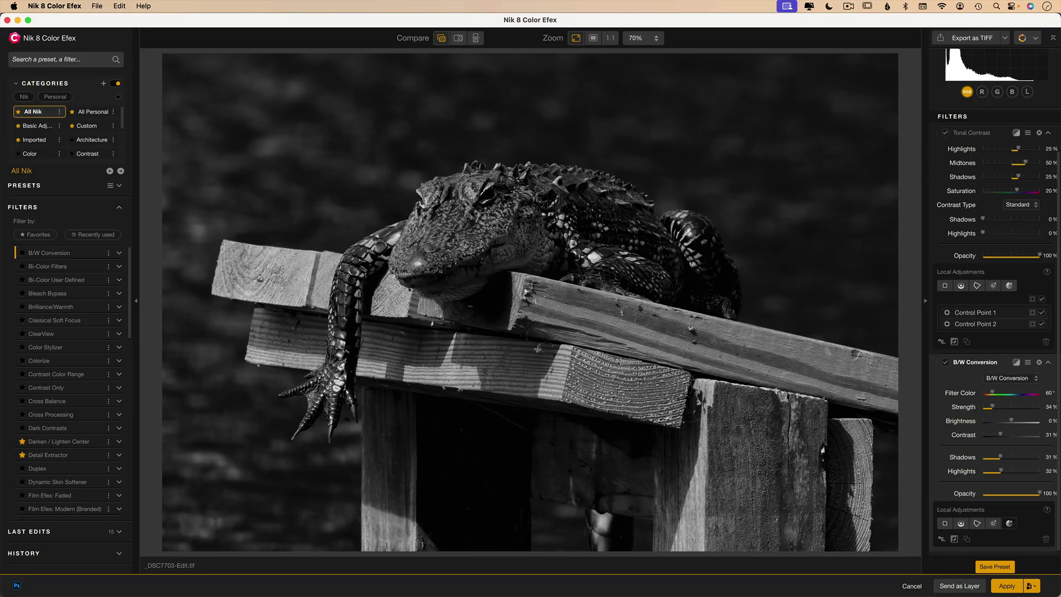
click(623, 335)
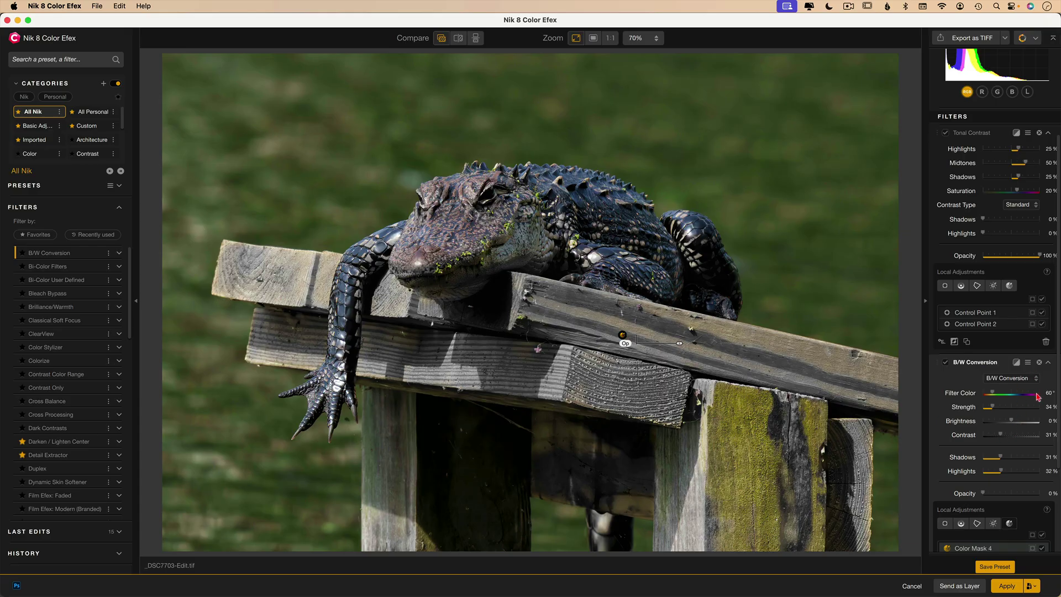
scroll(1031, 528, down, 1)
click(1033, 525)
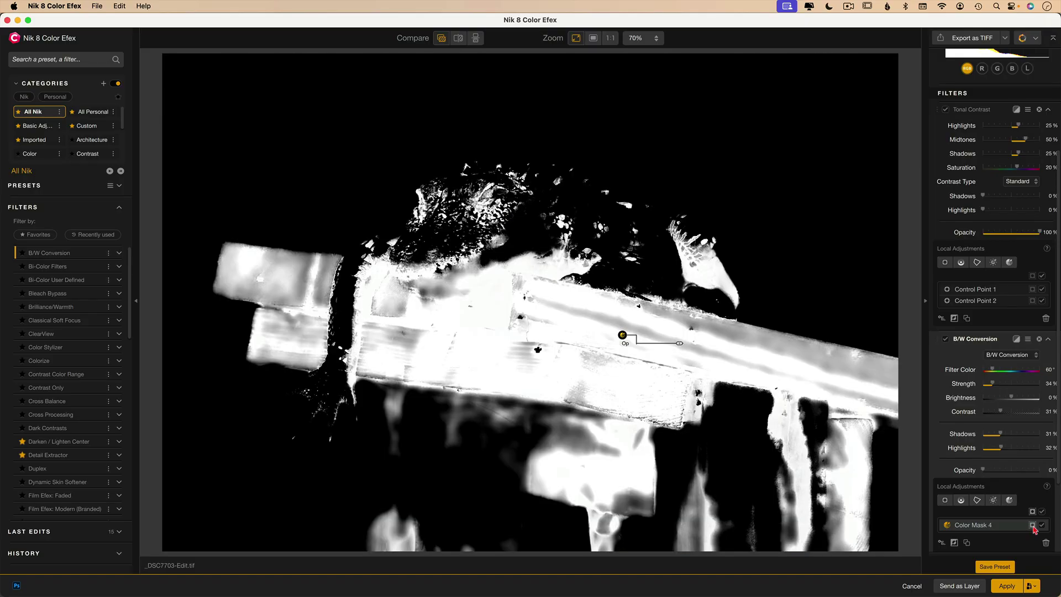
drag(623, 337, 652, 385)
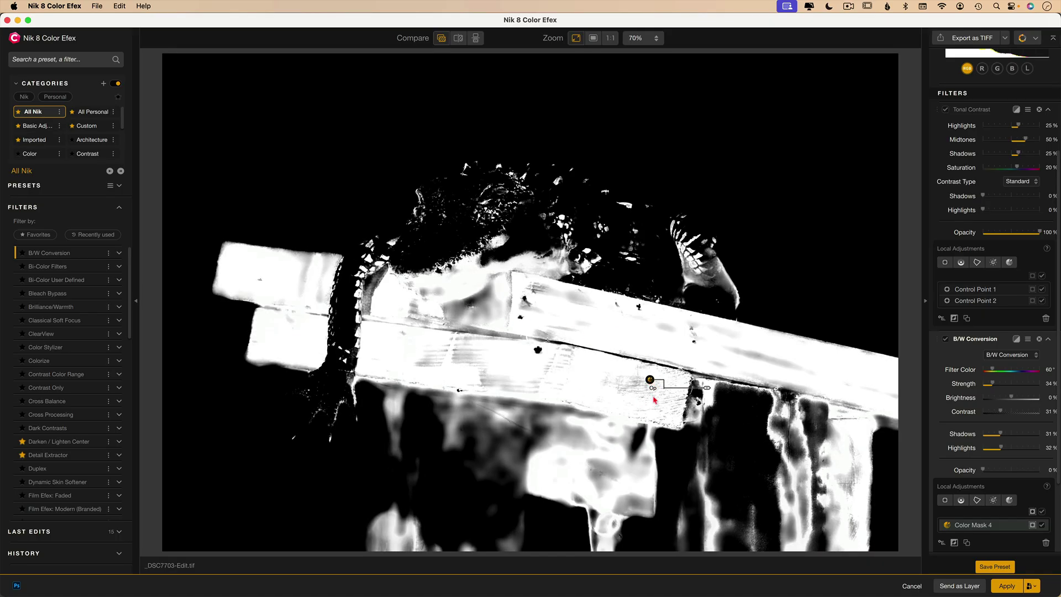
- Narrow Color Mask 4's hue range and falloff handles around the wood
scroll(997, 495, down, 5)
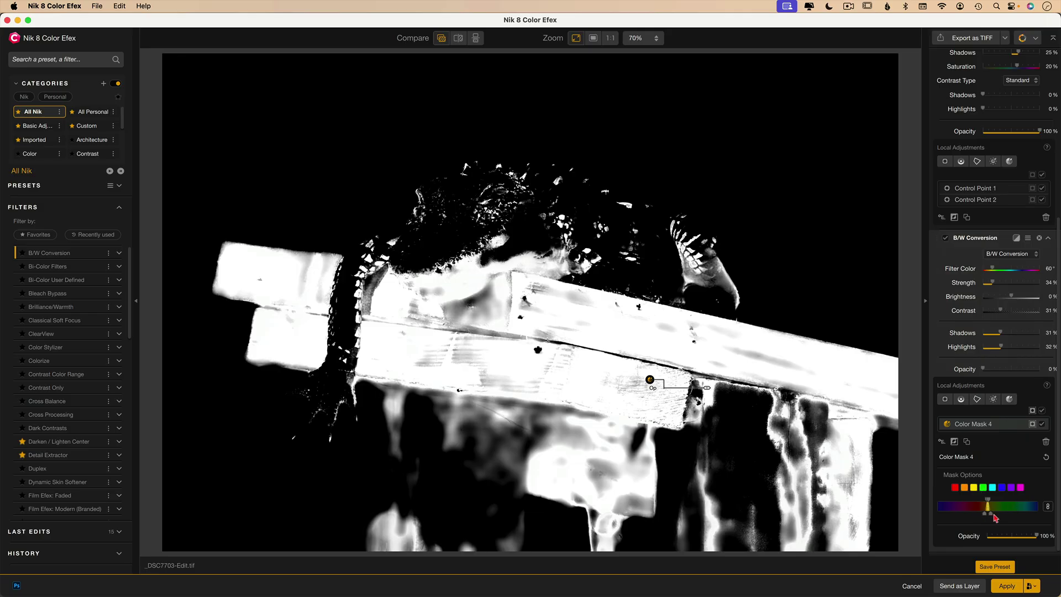
drag(994, 515, 998, 514)
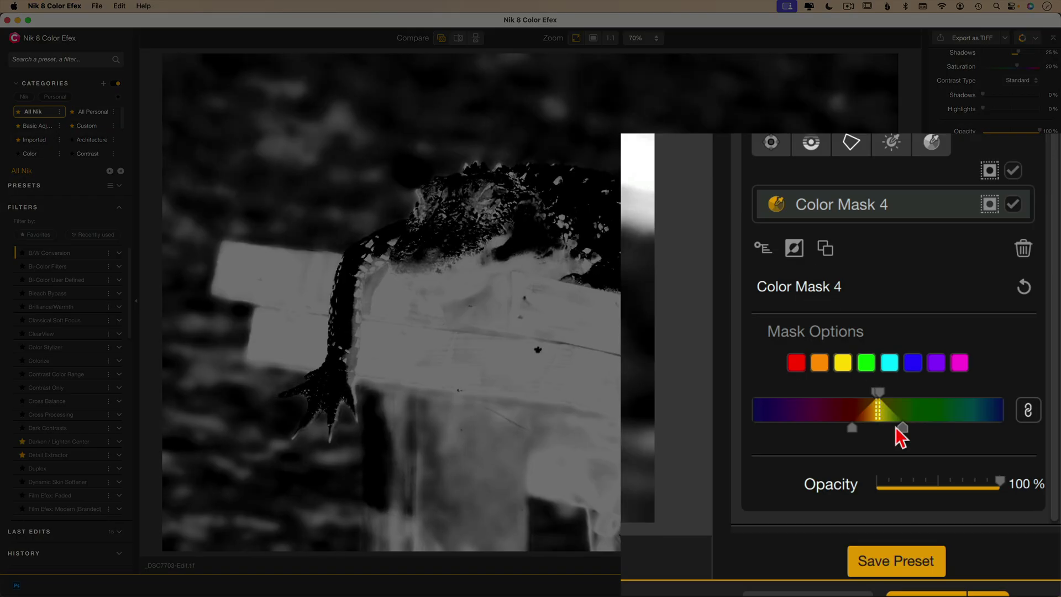
mouse_move(897, 429)
mouse_down()
mouse_move(882, 430)
mouse_move(908, 429)
mouse_up()
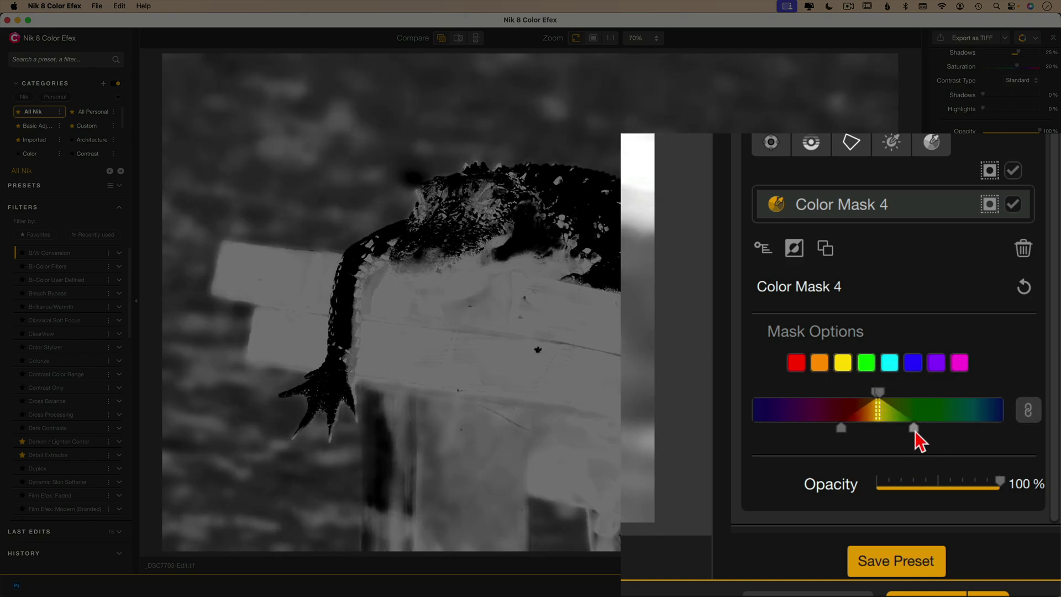
drag(916, 432, 864, 435)
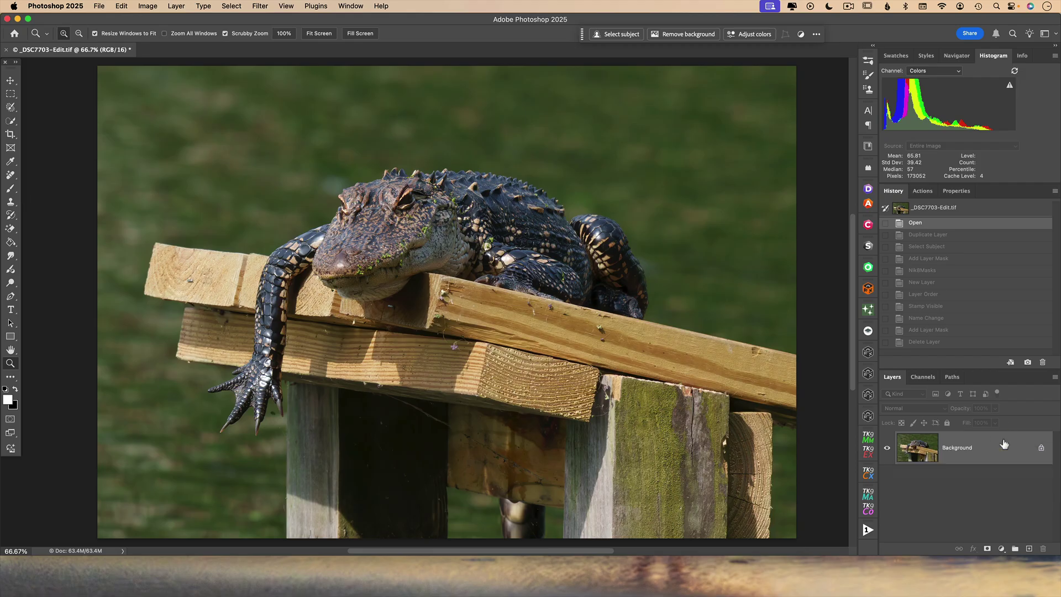
- Duplicate the Background layer and mask the copy to the alligator using Select Subject
drag(1004, 444, 1029, 549)
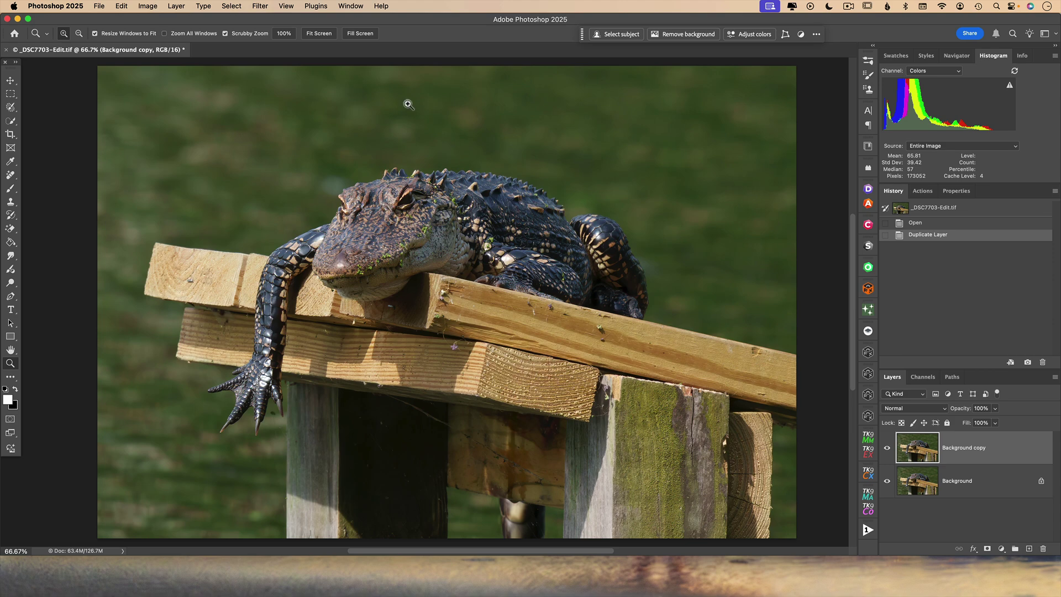
click(224, 5)
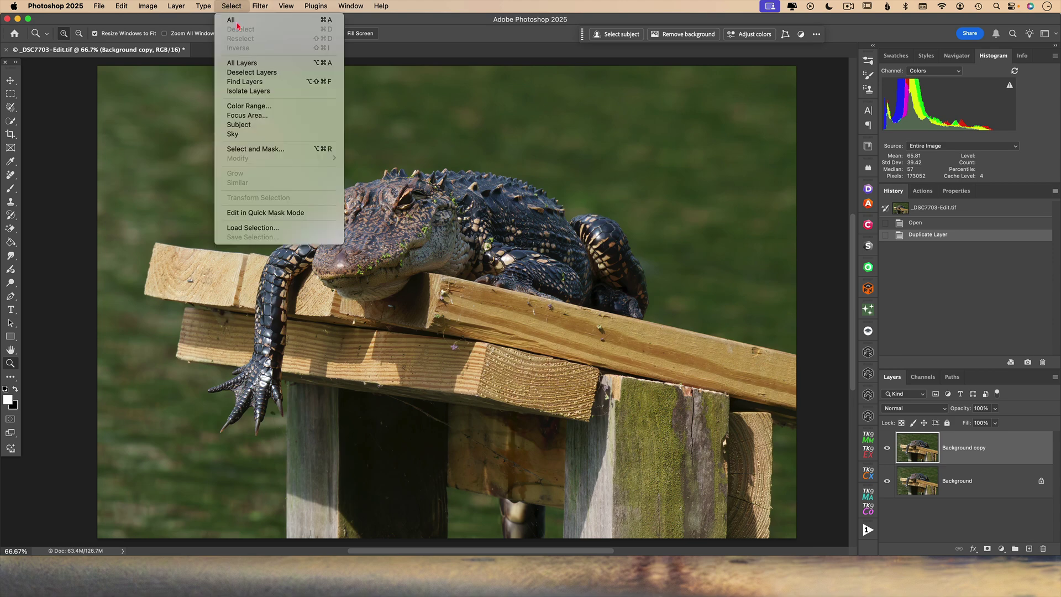
click(282, 126)
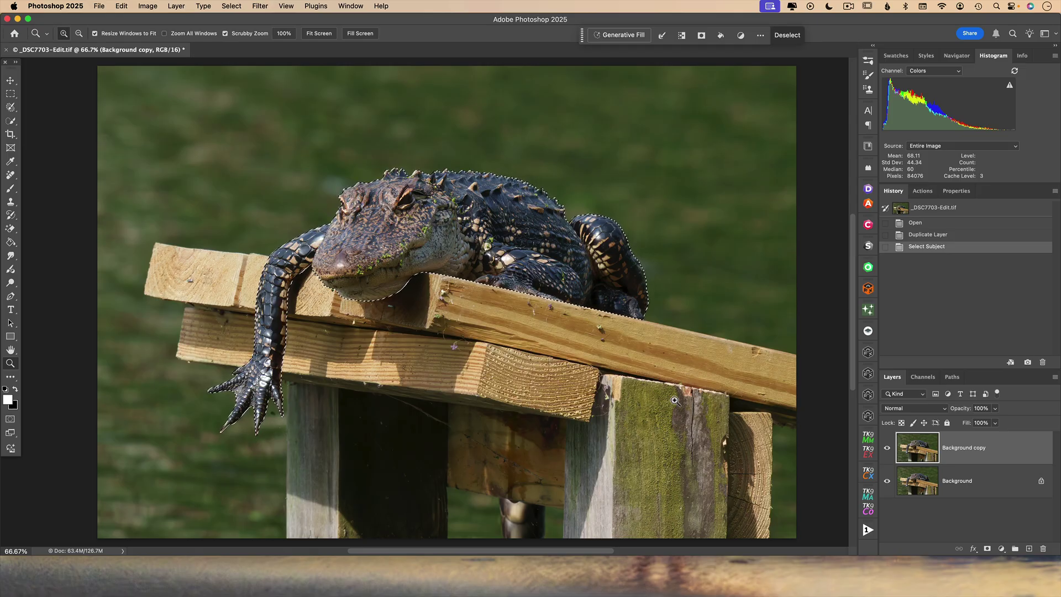
click(988, 548)
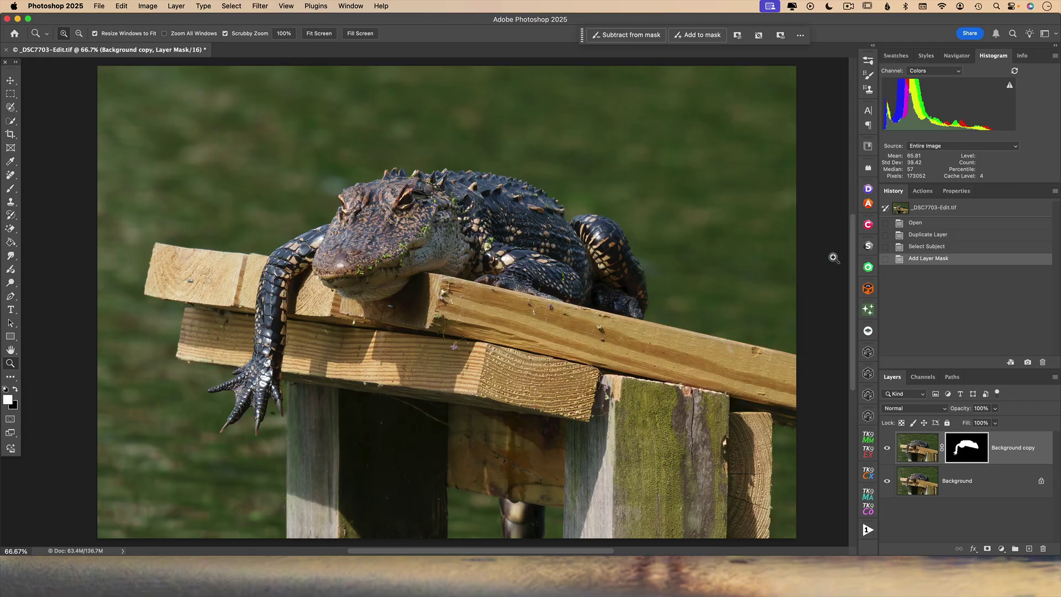
- Open the image in Nik 8 Color Efex, including the Background copy mask
click(869, 225)
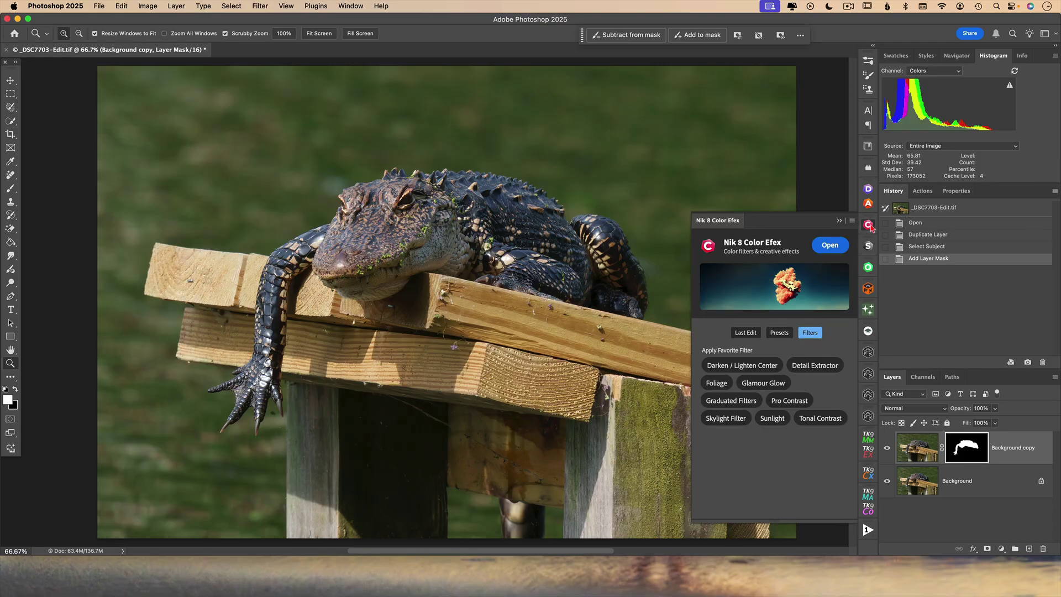
click(841, 247)
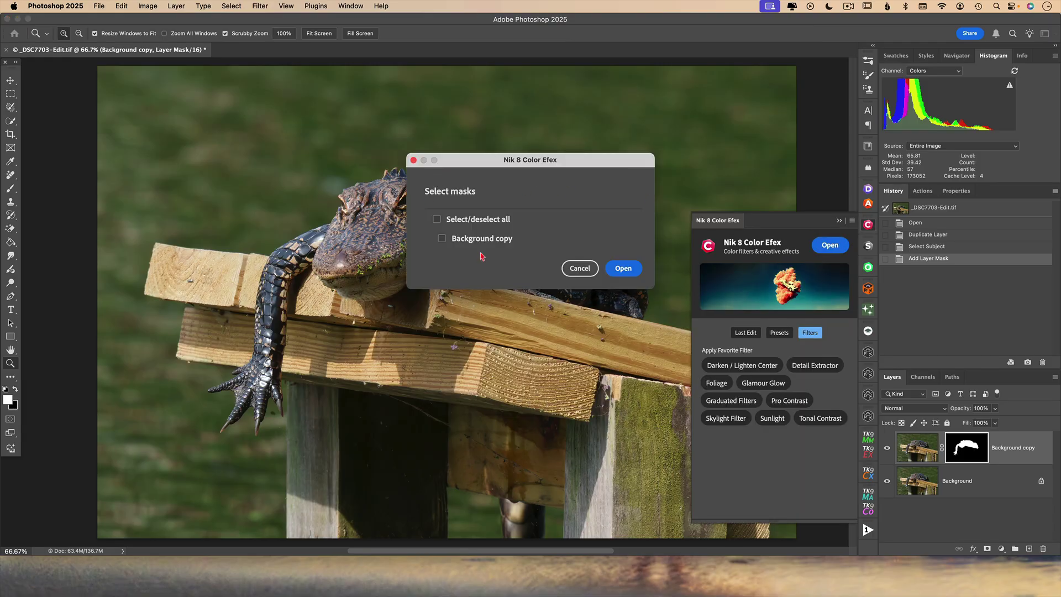
click(438, 219)
click(631, 272)
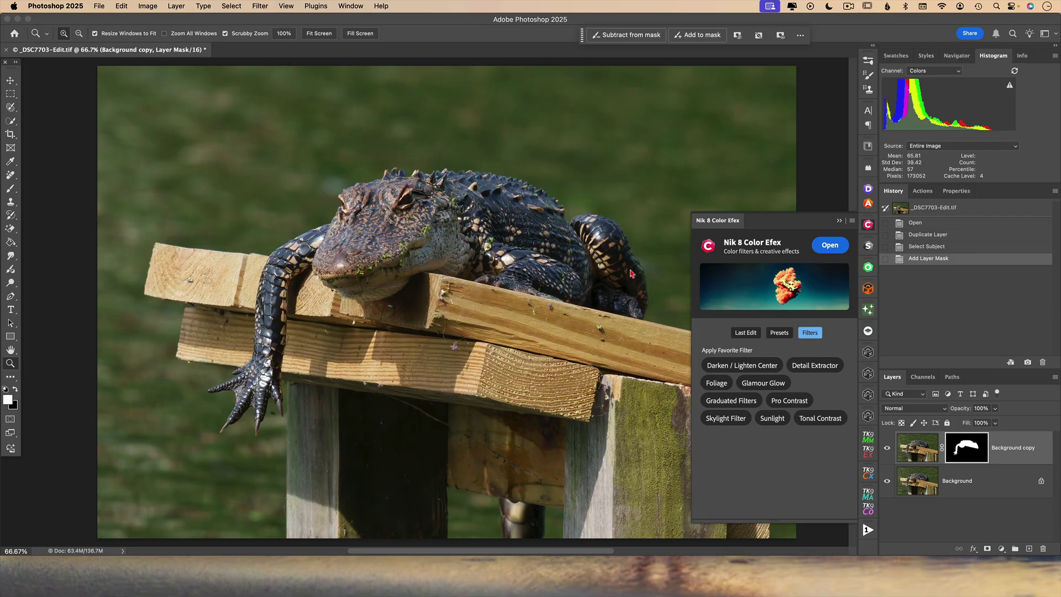
- Add the Sunlight filter from the Color Efex filters list
scroll(85, 408, down, 10)
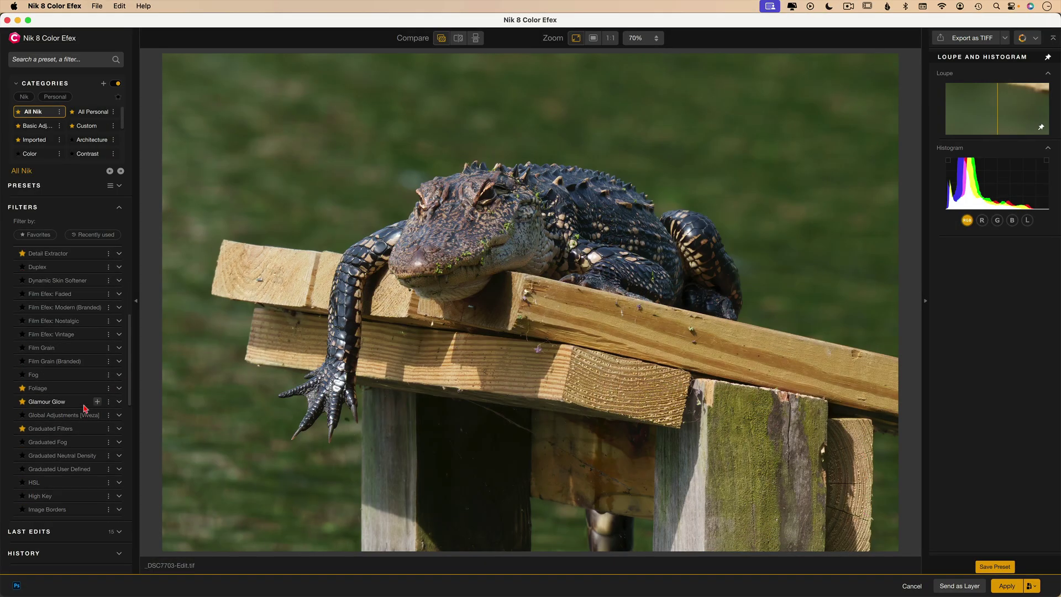
scroll(85, 408, down, 2)
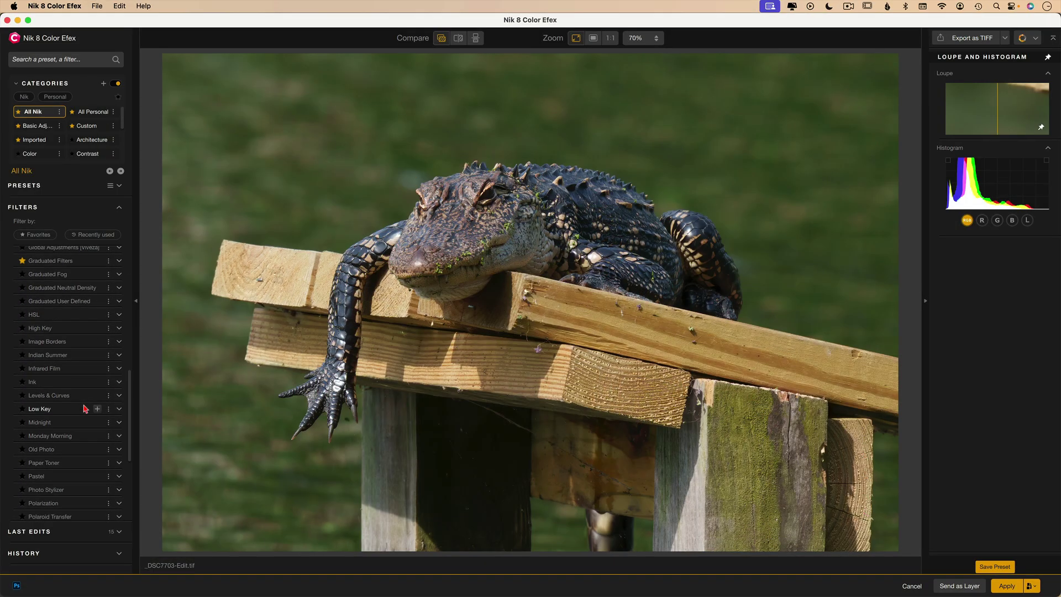
scroll(85, 408, down, 13)
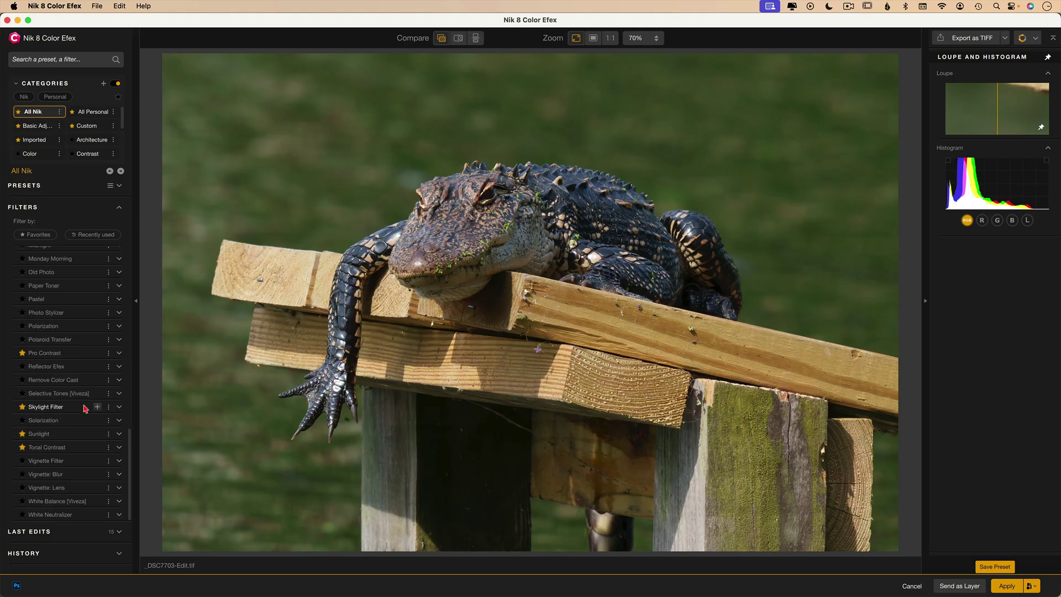
click(98, 434)
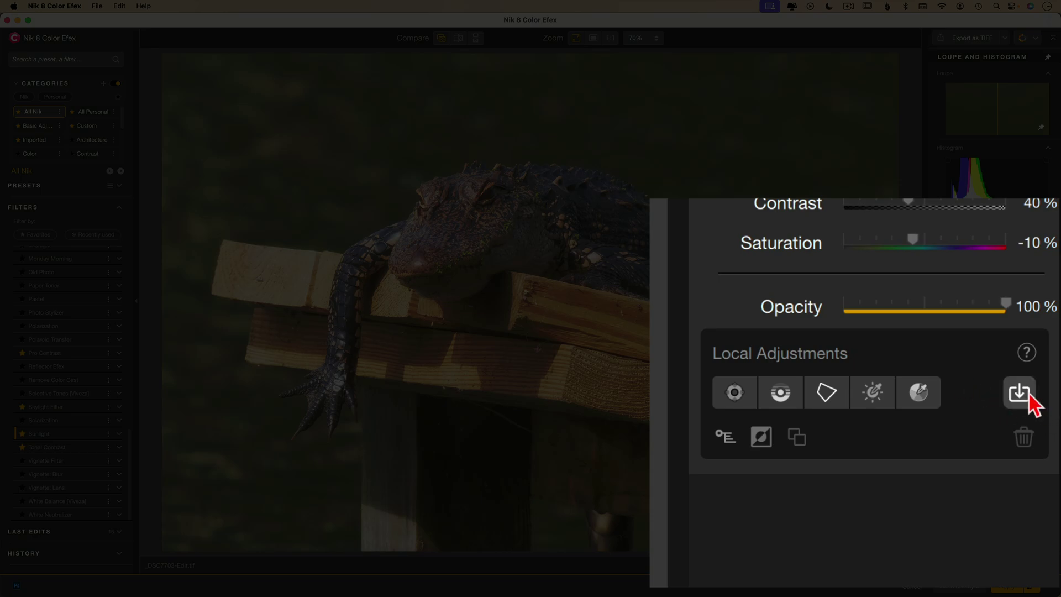
- Import the Photoshop Background copy mask as Sunlight's local adjustment and preview it
click(1045, 393)
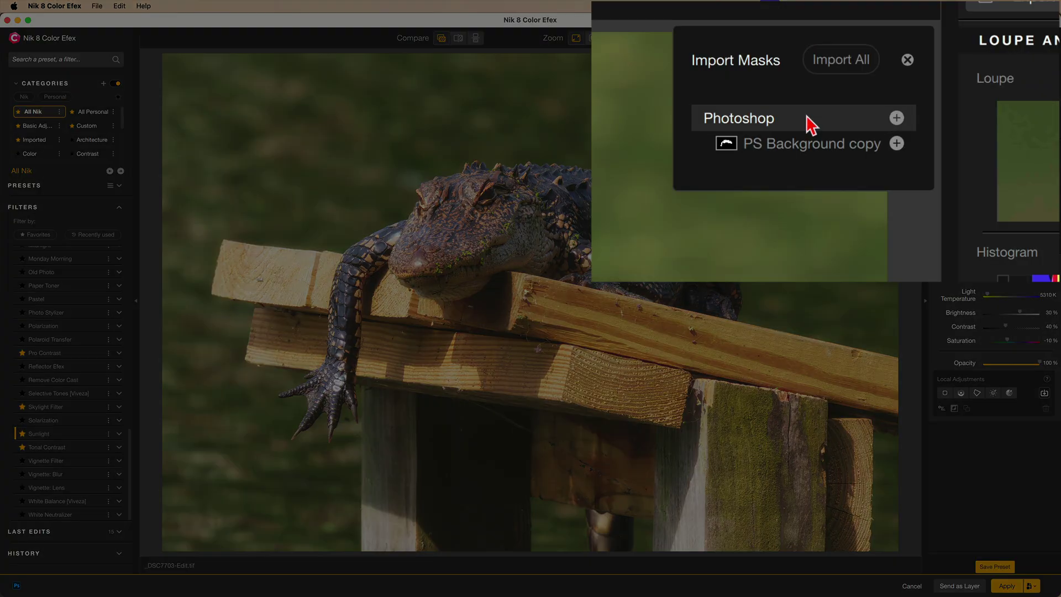
click(896, 121)
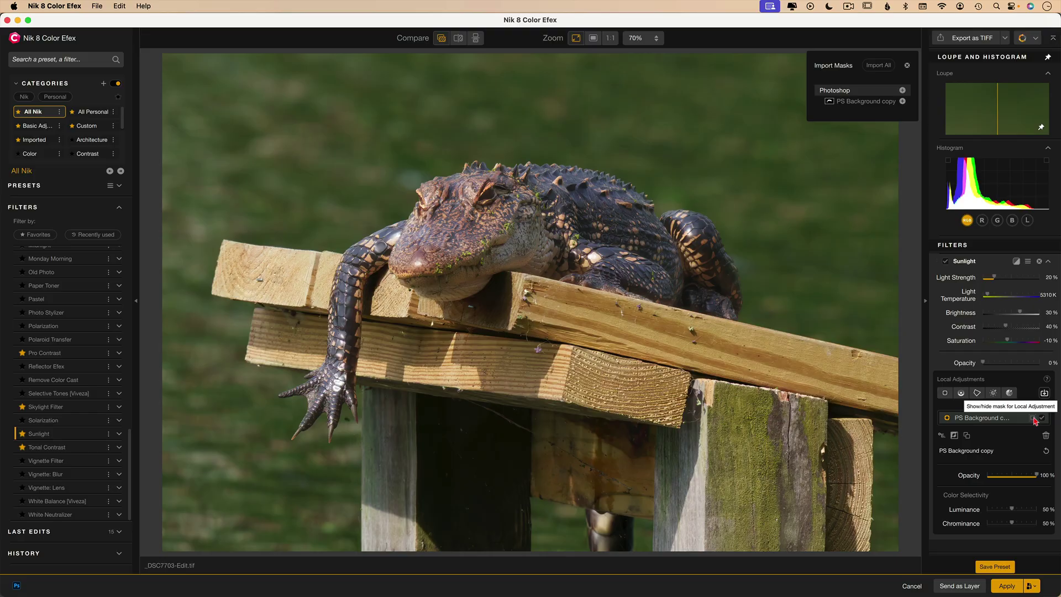
click(1033, 418)
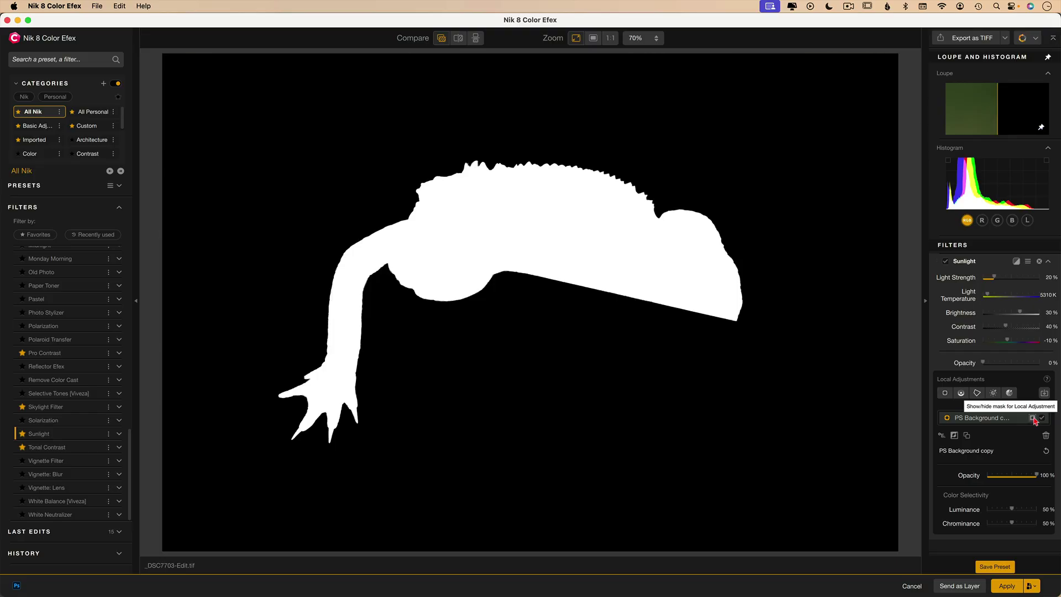
click(1033, 418)
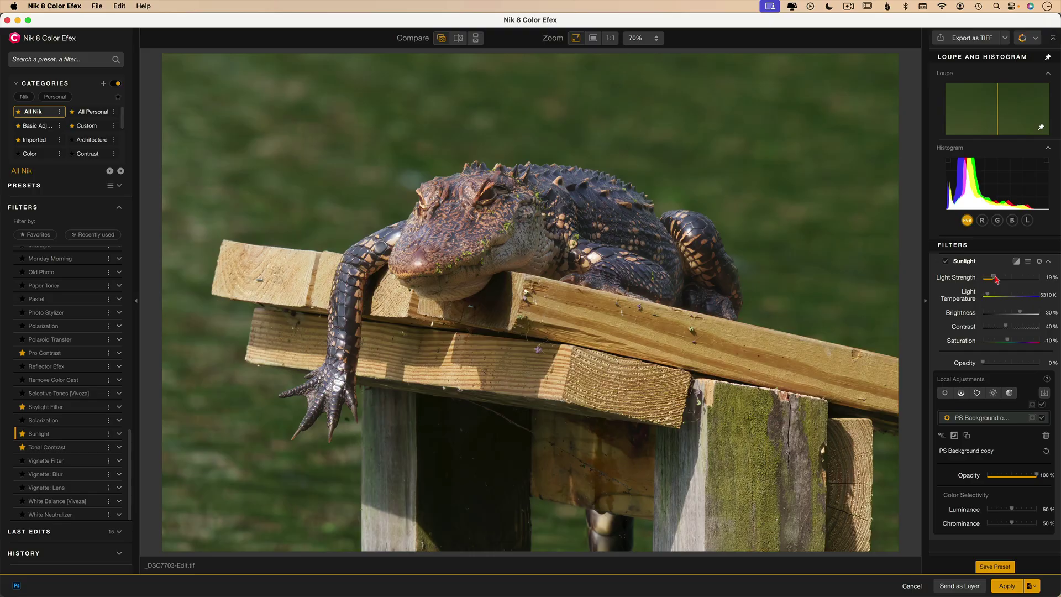
- Raise the Sunlight light strength, invert the mask onto the background, then invert it back
mouse_move(994, 278)
mouse_down()
mouse_move(1049, 282)
mouse_move(974, 290)
mouse_move(1025, 290)
mouse_move(988, 289)
mouse_move(998, 287)
mouse_up()
click(956, 437)
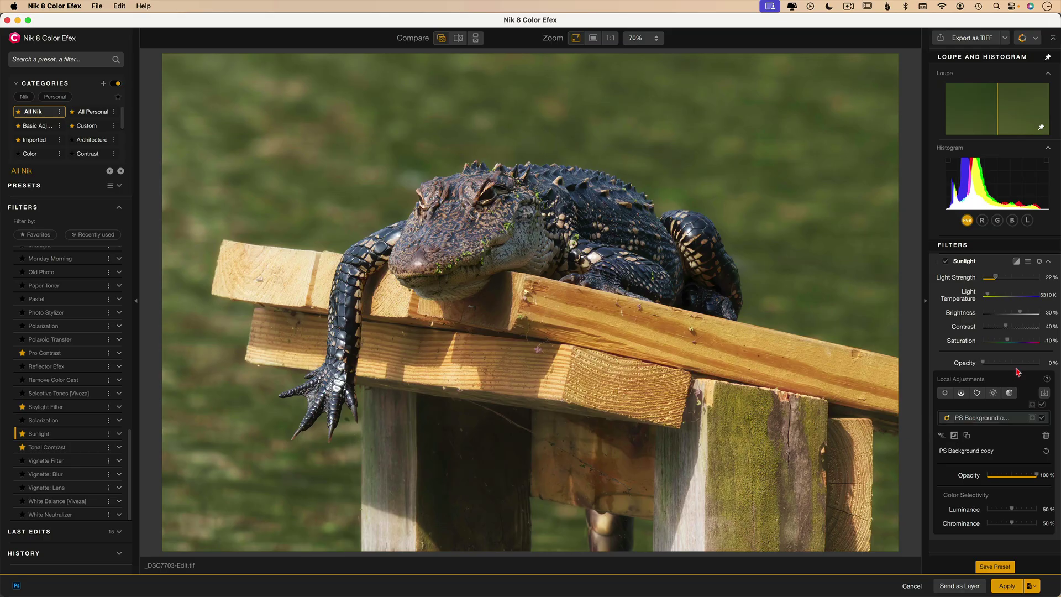
drag(997, 278, 999, 304)
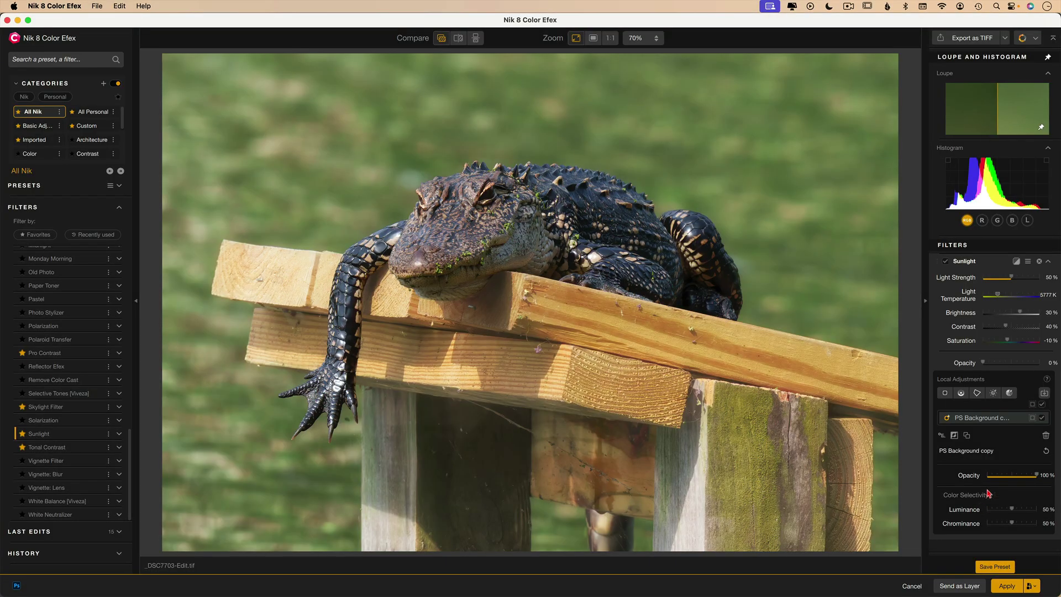
click(1033, 418)
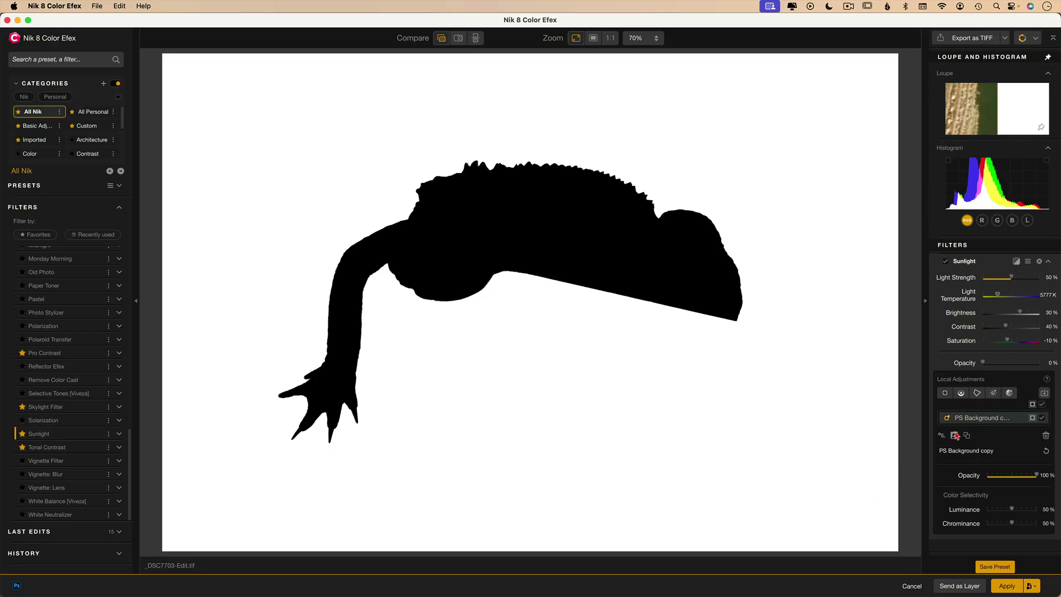
click(955, 436)
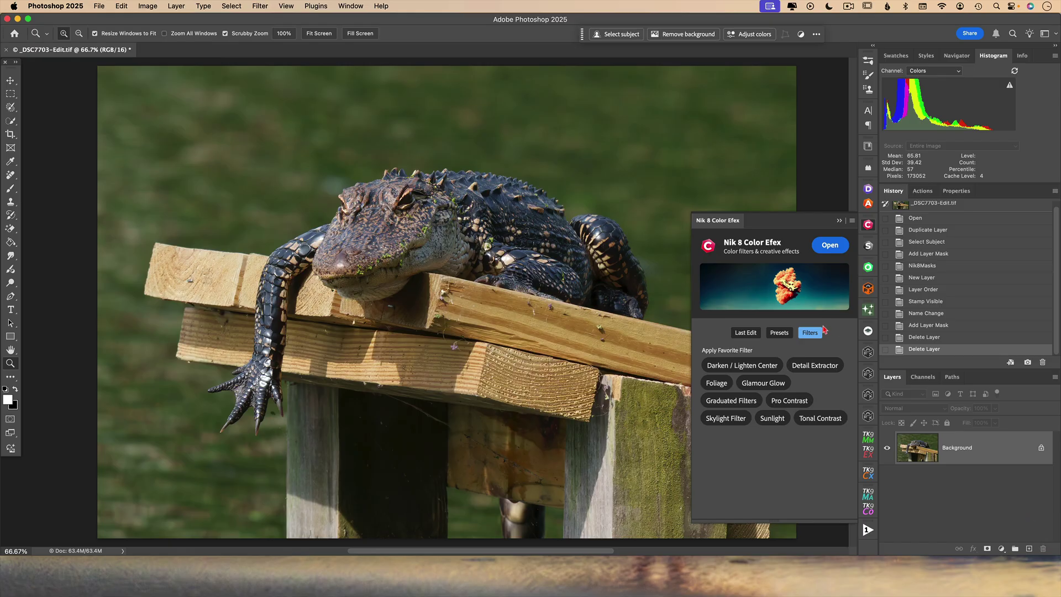
- Open the photo with Skylight Filter and drag a control line down across the plank
click(731, 421)
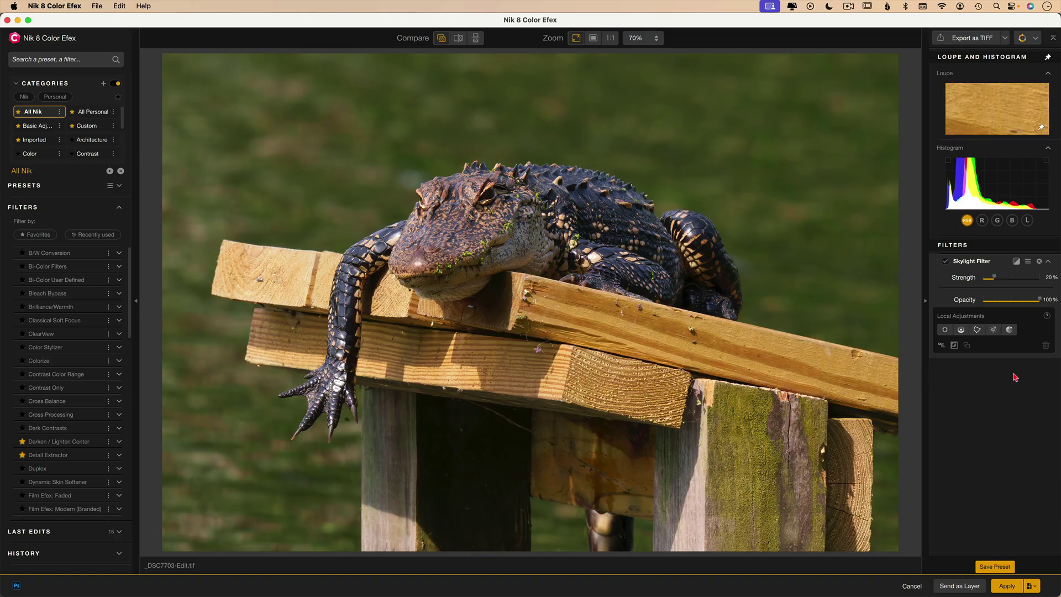
click(962, 330)
click(513, 186)
drag(513, 186, 522, 306)
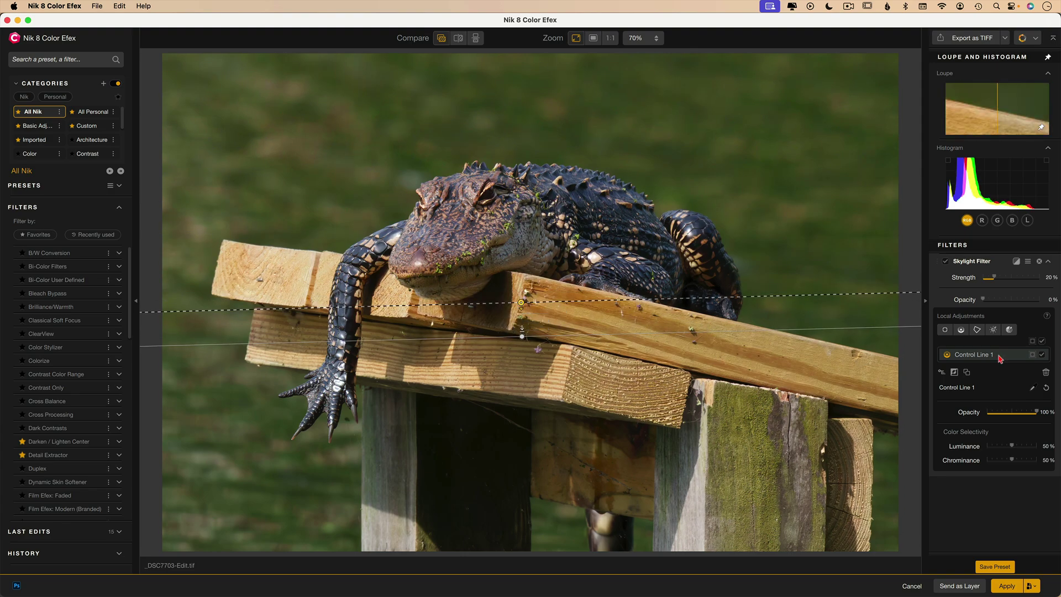
- Preview the control line's mask, then bring up the Apply output options
click(1032, 355)
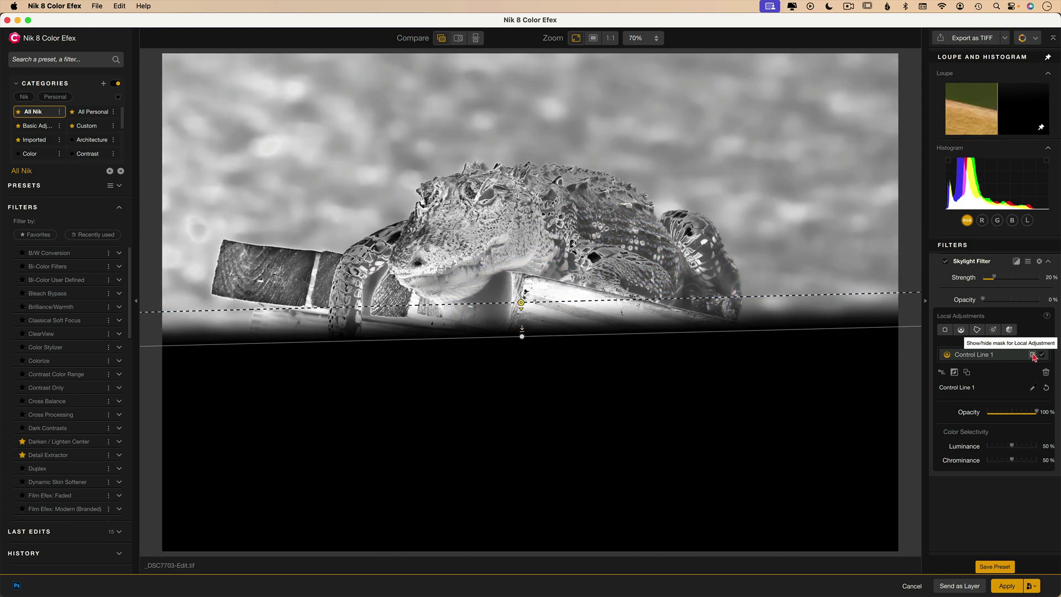
click(1033, 355)
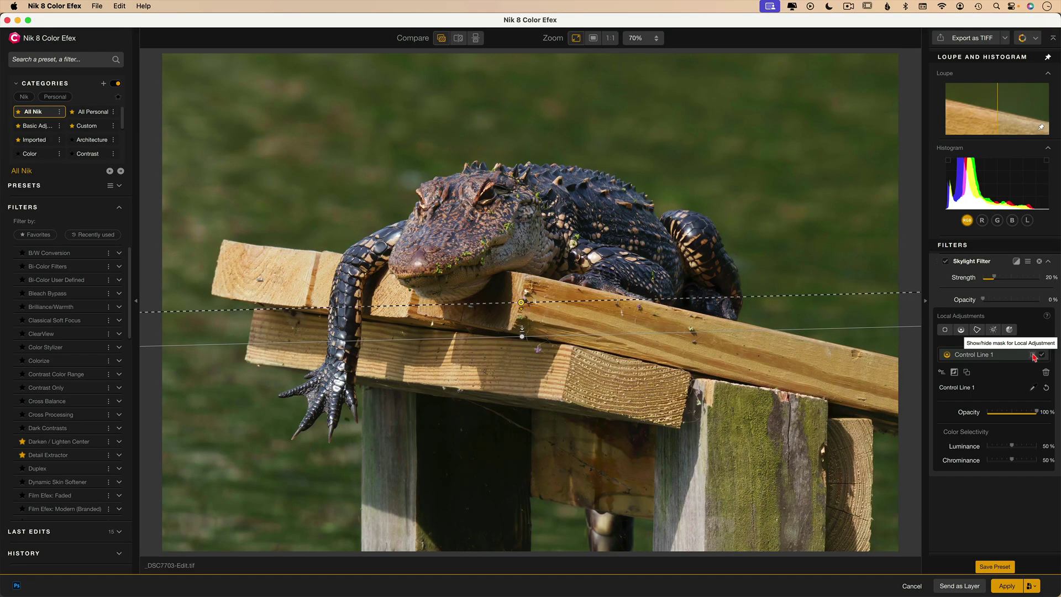
click(1032, 586)
mouse_move(981, 553)
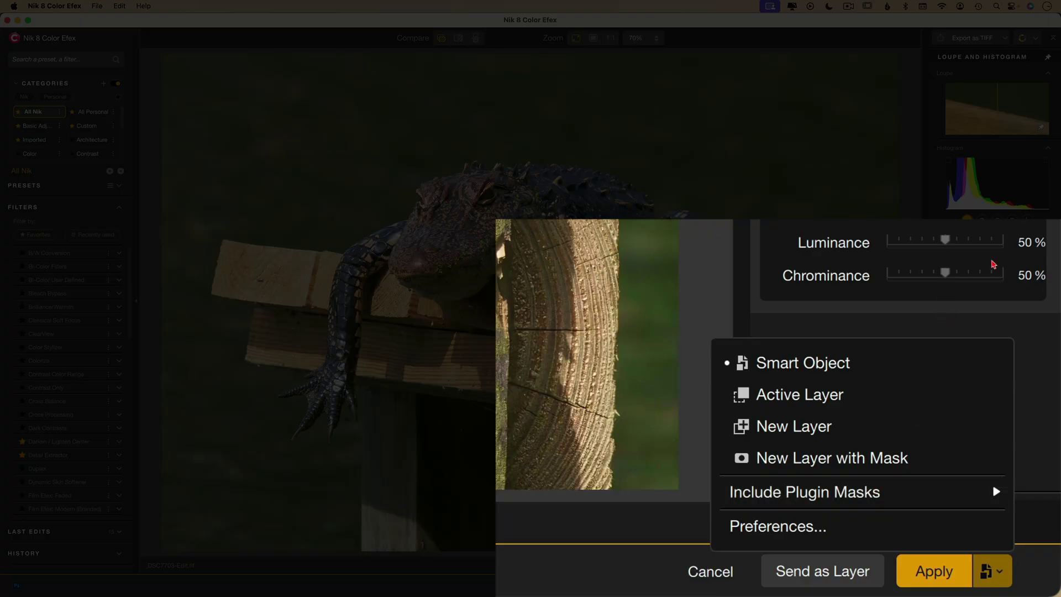
- Dismiss the output options and add the Graduated Fog filter
key(Escape)
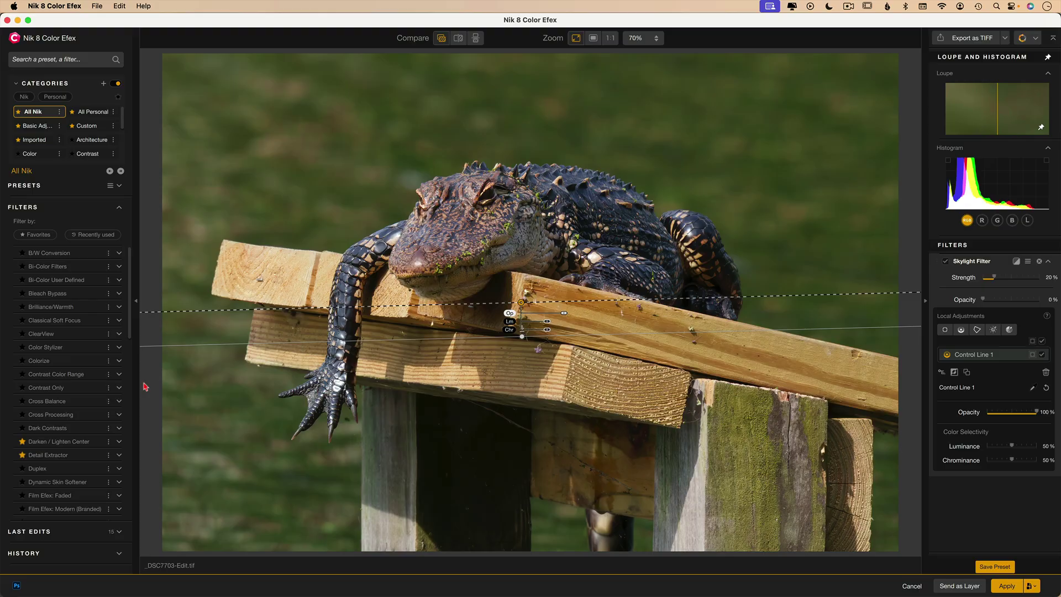
scroll(80, 409, down, 8)
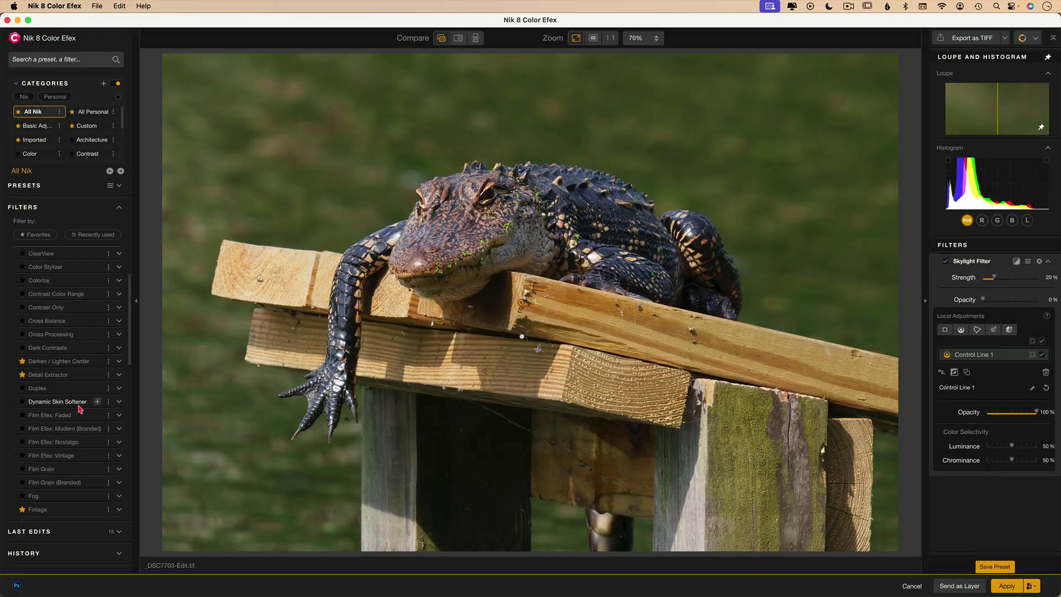
click(83, 418)
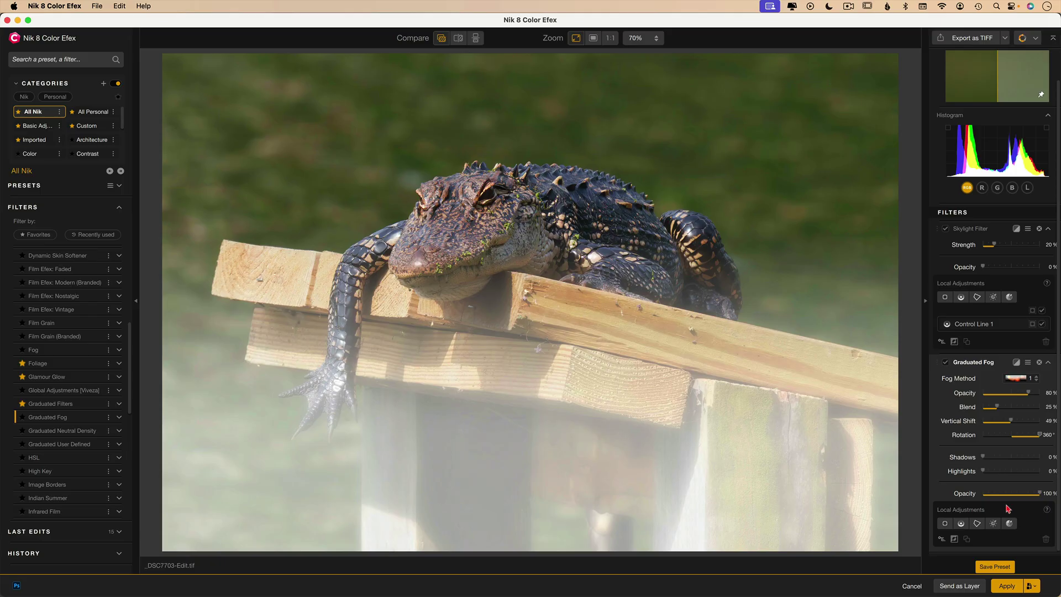
- Place a wide fog control point, move it down onto the lower post, and show output options
click(945, 524)
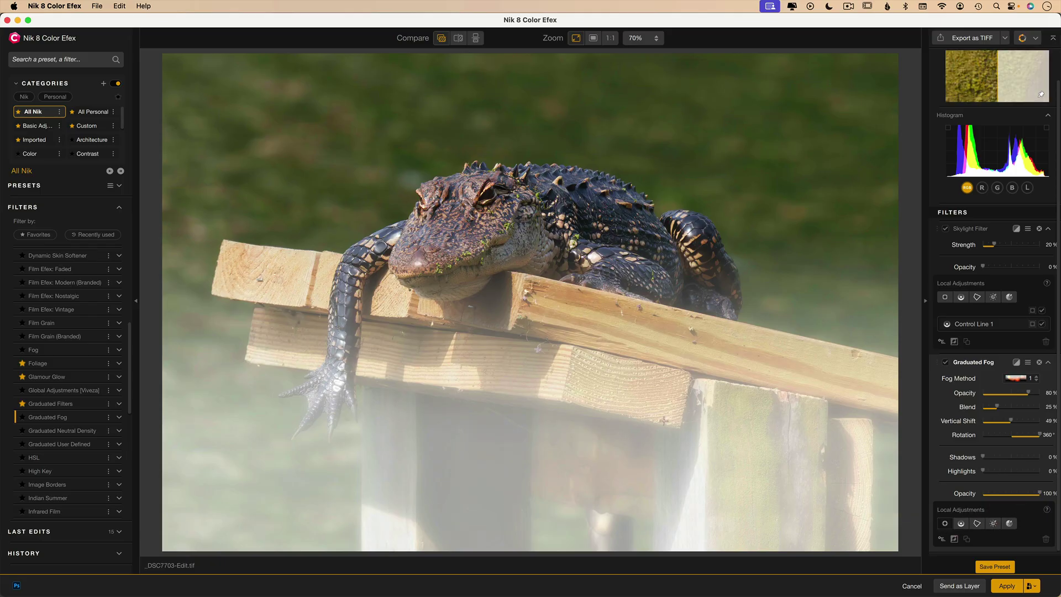
click(584, 396)
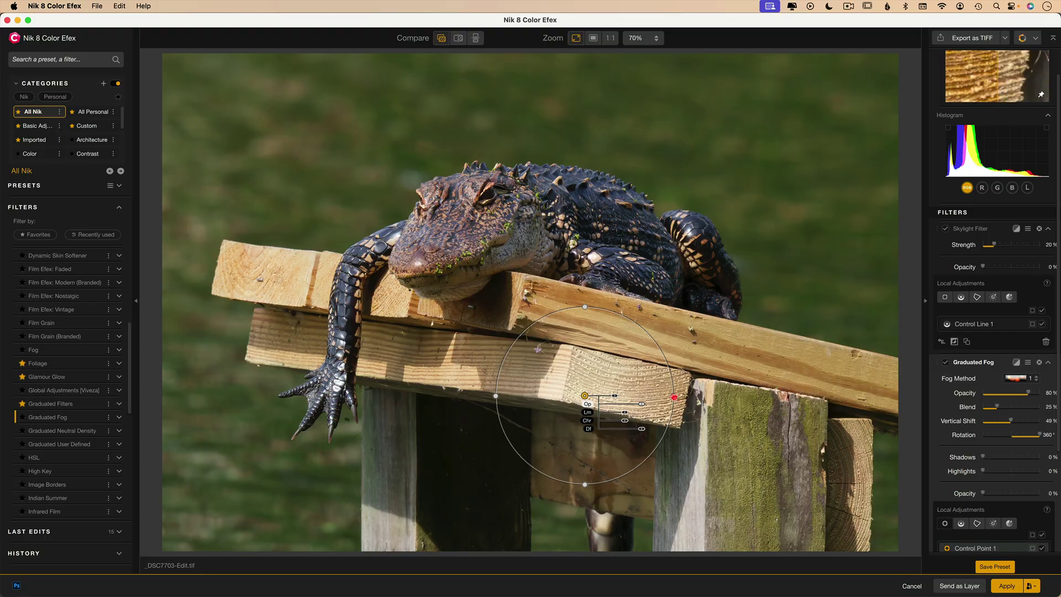
drag(675, 397, 907, 396)
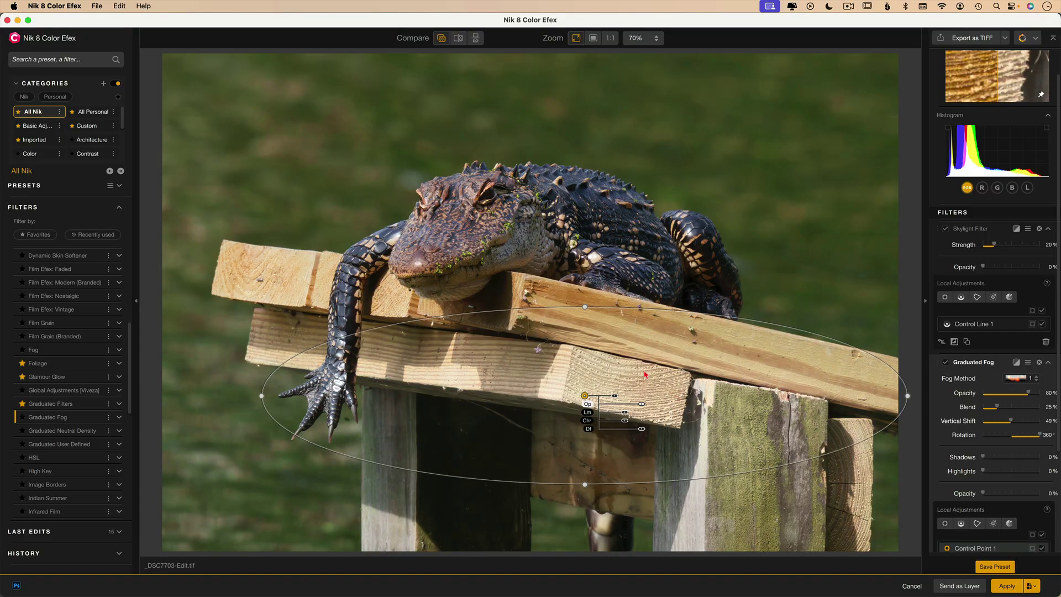
drag(585, 396, 507, 456)
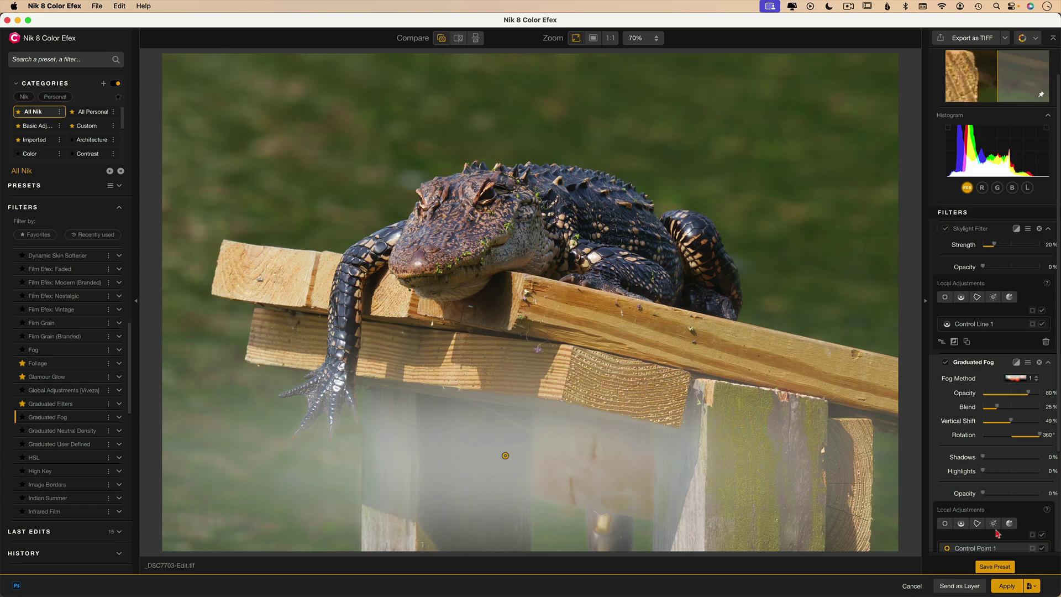
click(1032, 587)
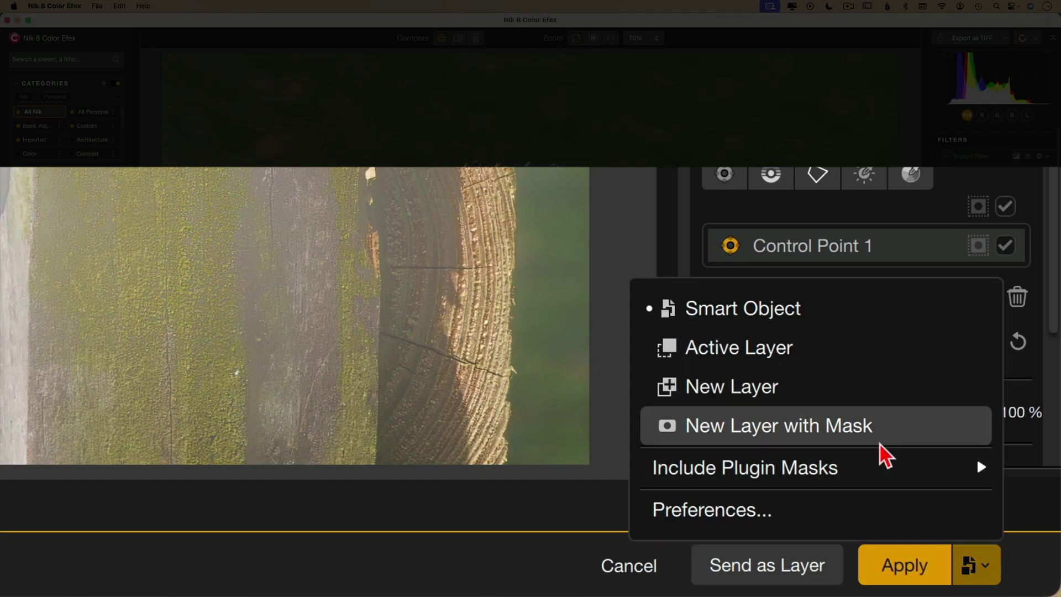
- Include the Control Line 1 and Control Point 1 masks and apply as a smart object
mouse_move(868, 464)
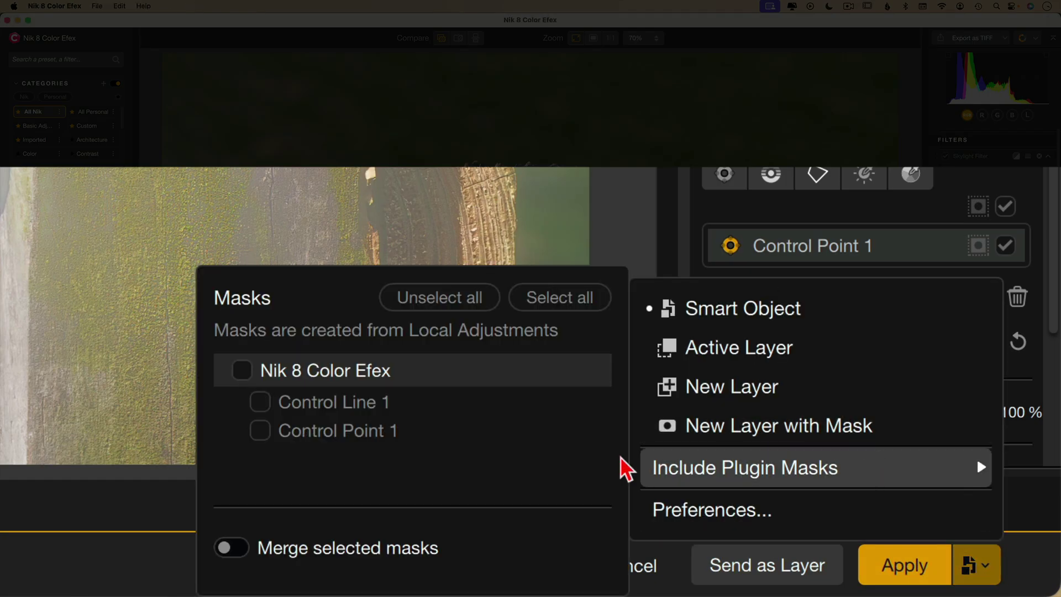
click(347, 402)
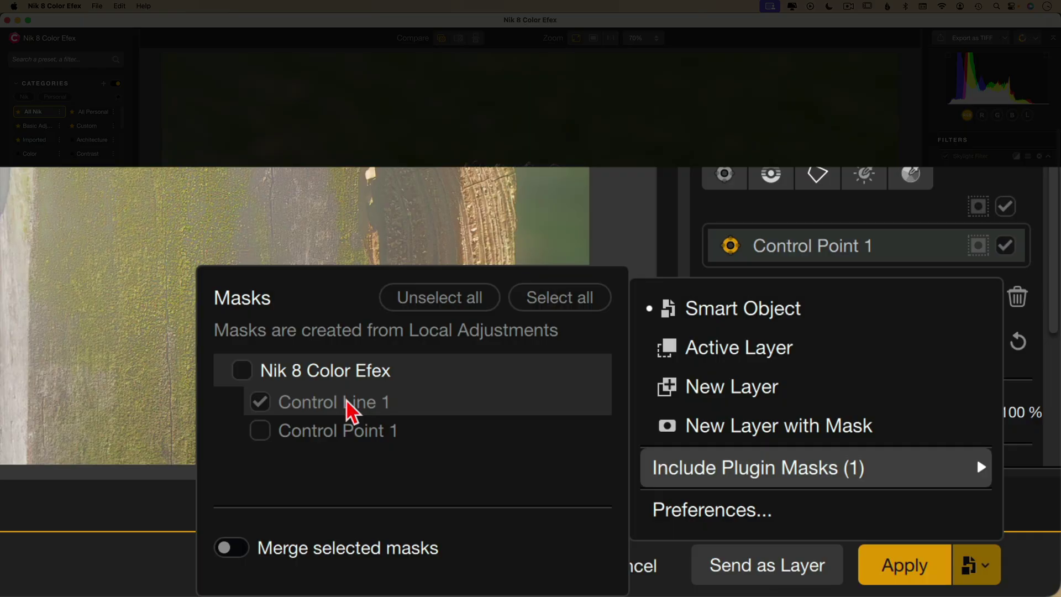
click(335, 431)
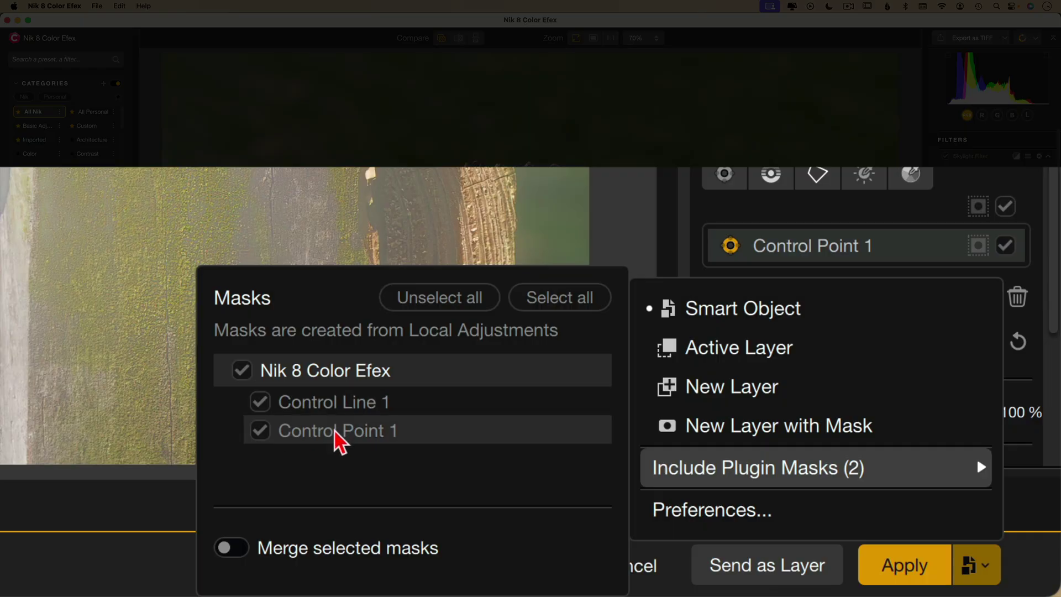
click(868, 475)
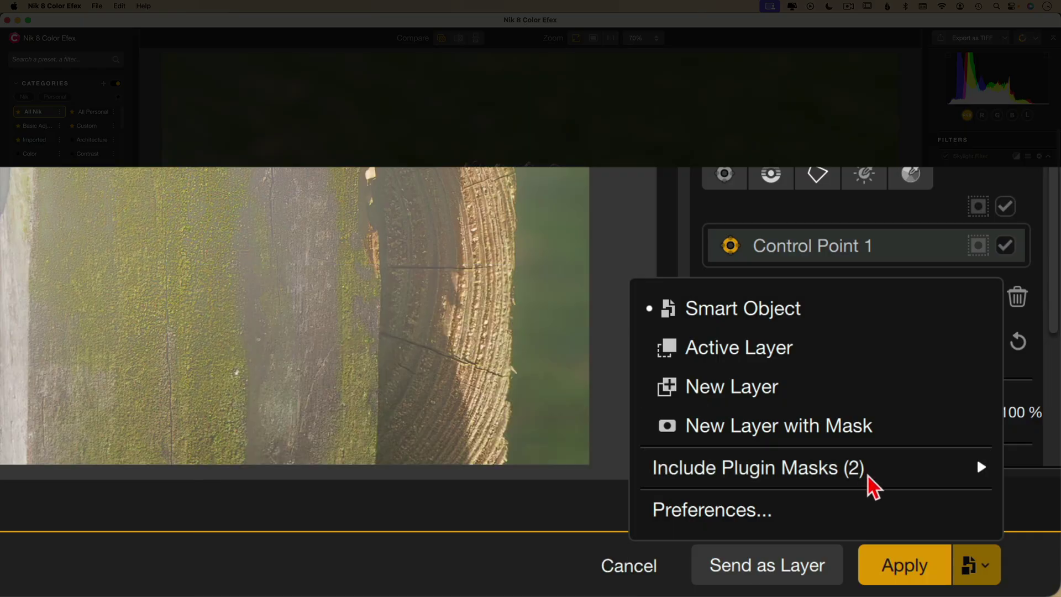
click(904, 566)
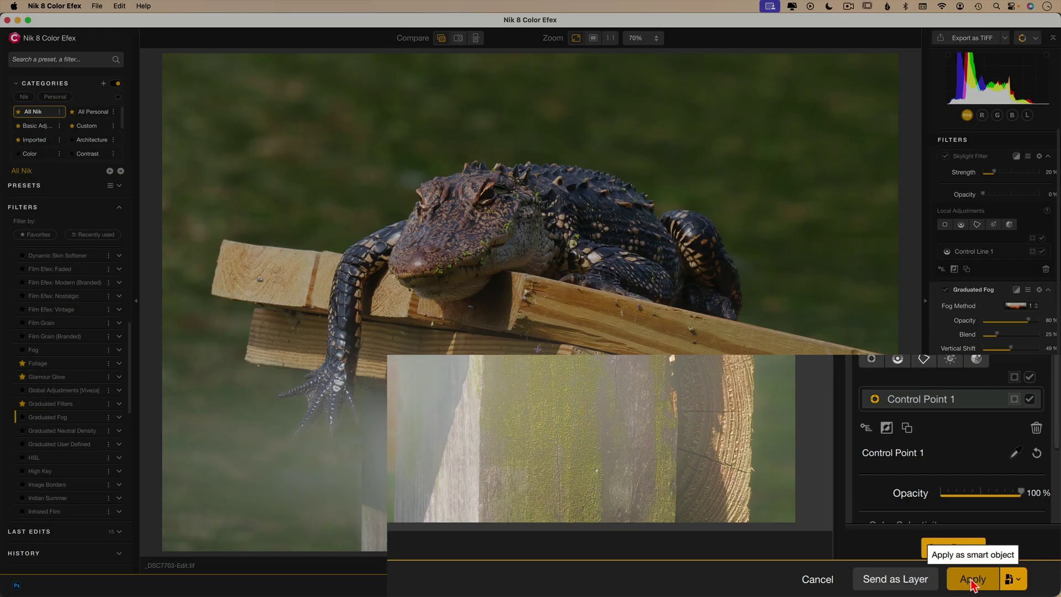
click(971, 585)
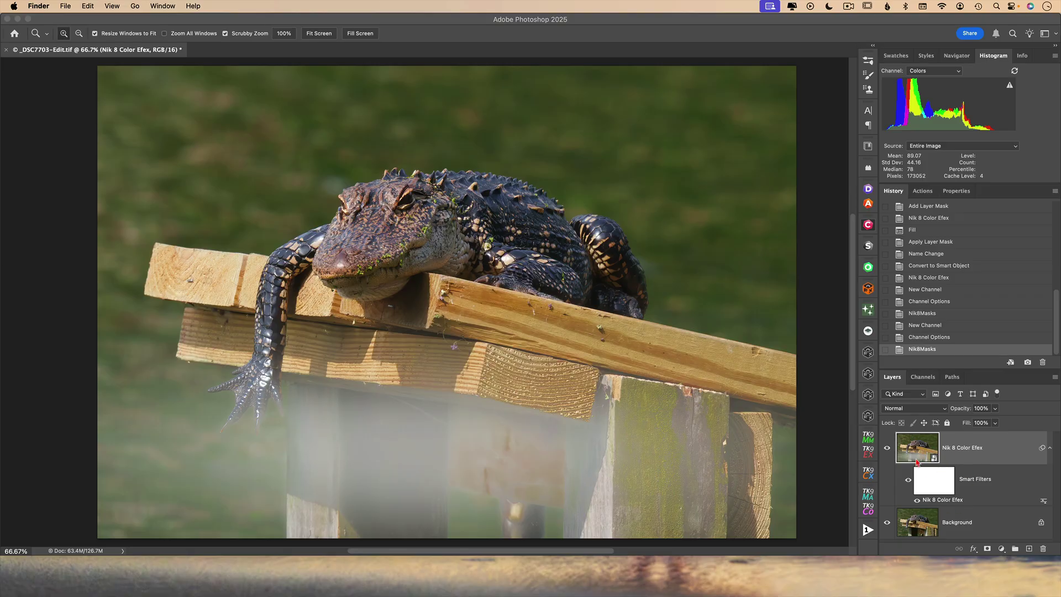
- Display the Channels list with the Color Efex Filter Mask, Control Line 1 and Control Point 1
click(932, 378)
click(932, 378)
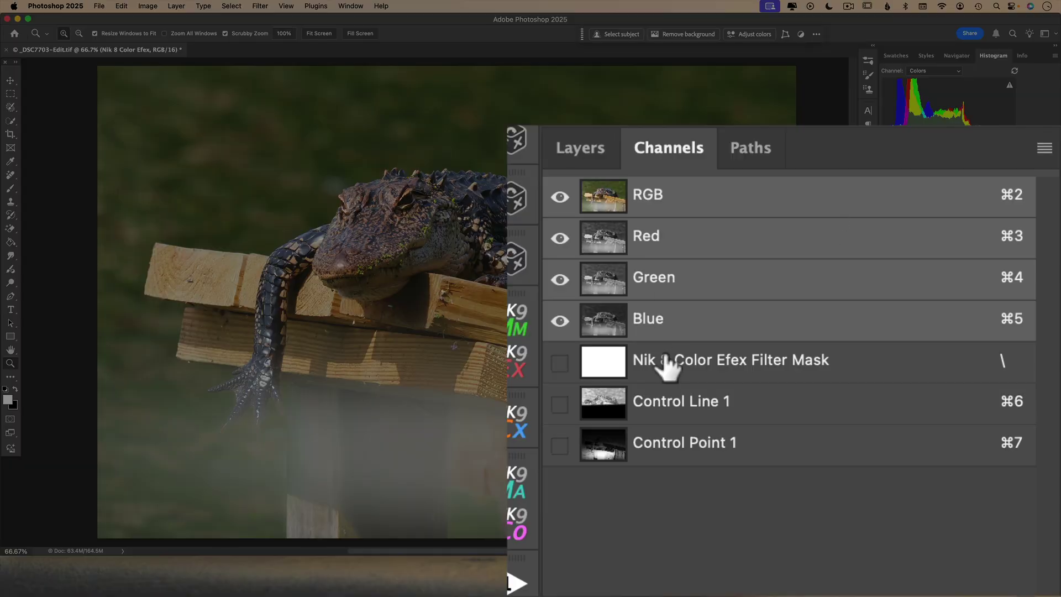
- Inspect the Control Point 1 and Control Line 1 mask channels, then return to Layers
click(743, 445)
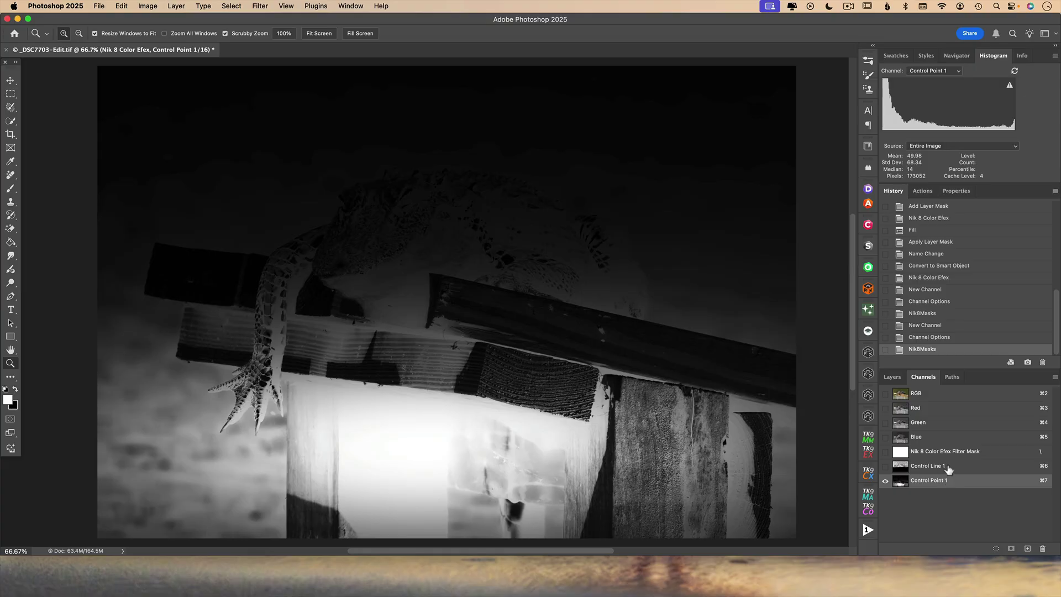
click(949, 467)
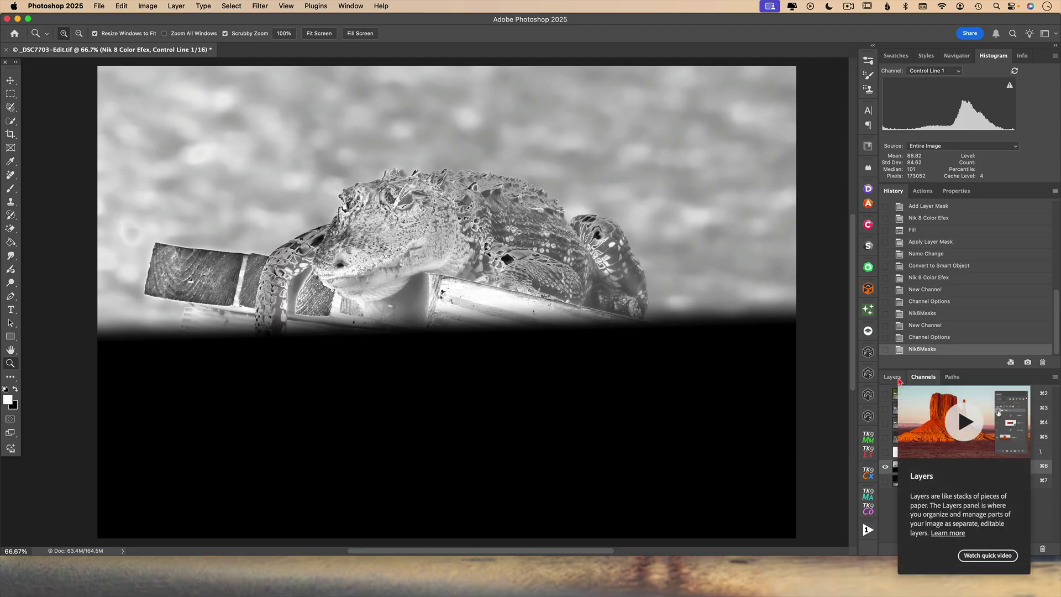
click(892, 377)
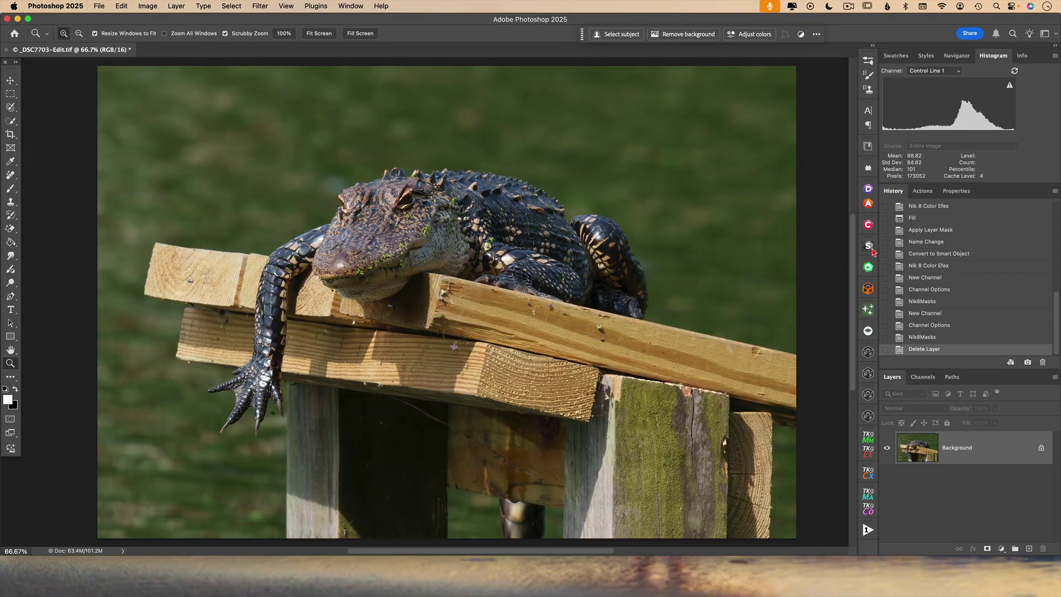
- Launch Nik 8 Silver Efex on the alligator photo for a black-and-white preview
click(870, 248)
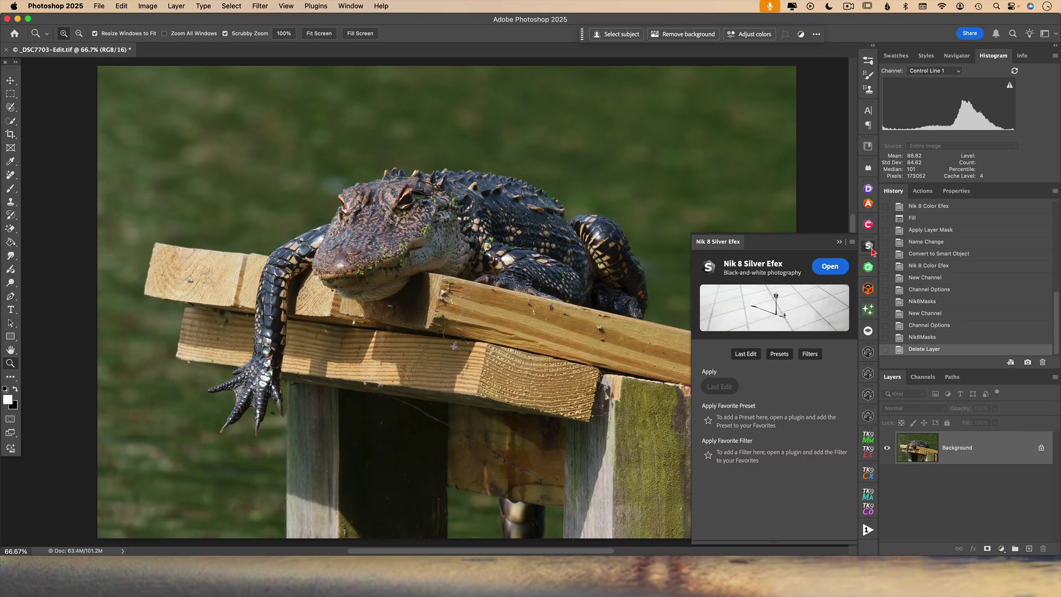
click(831, 266)
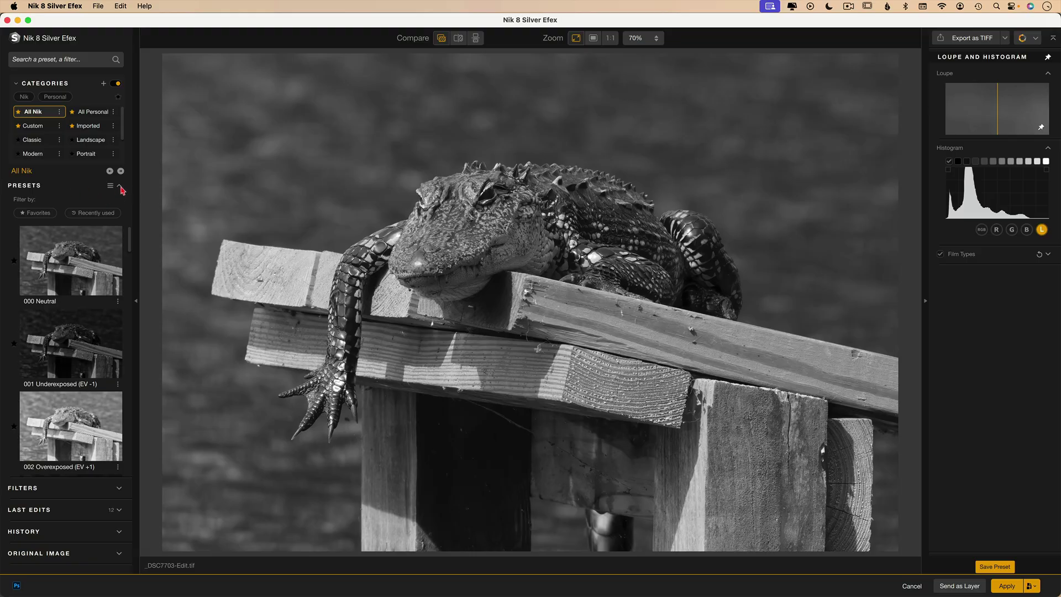
- Expand the Filters list and the colour Original Image view in Silver Efex's left panel
scroll(107, 427, down, 3)
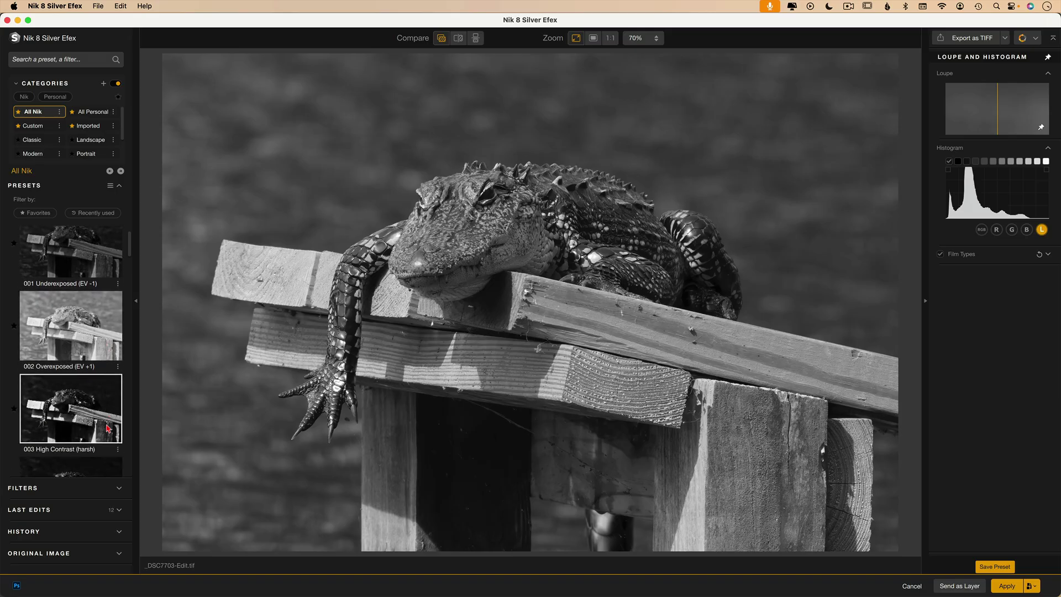
click(120, 489)
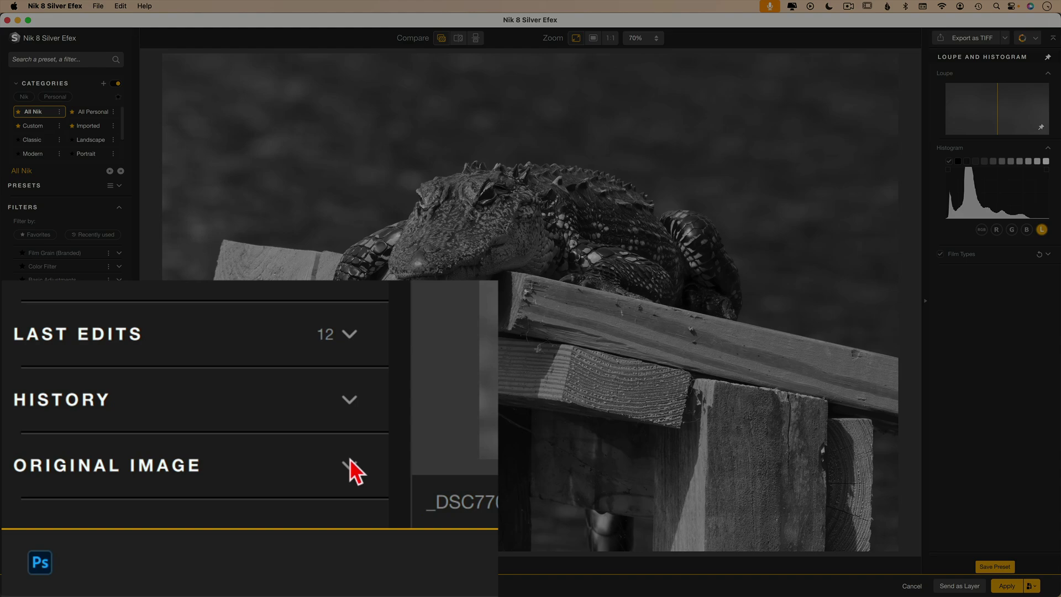
click(350, 461)
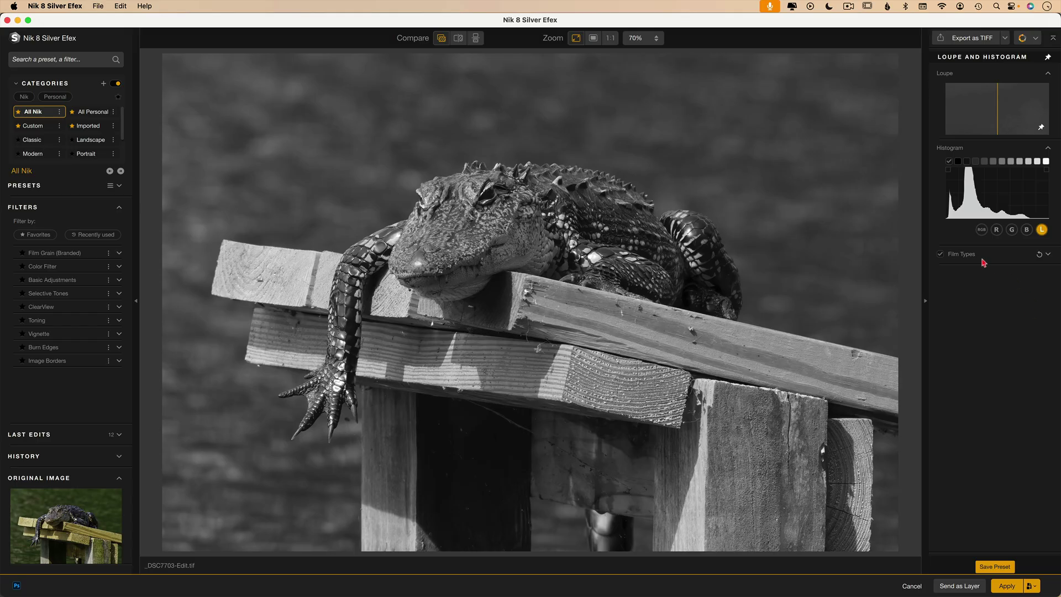
- Switch the Film Types filter to the Kodak 100 TMAX Pro film
click(1010, 258)
scroll(1011, 332, down, 3)
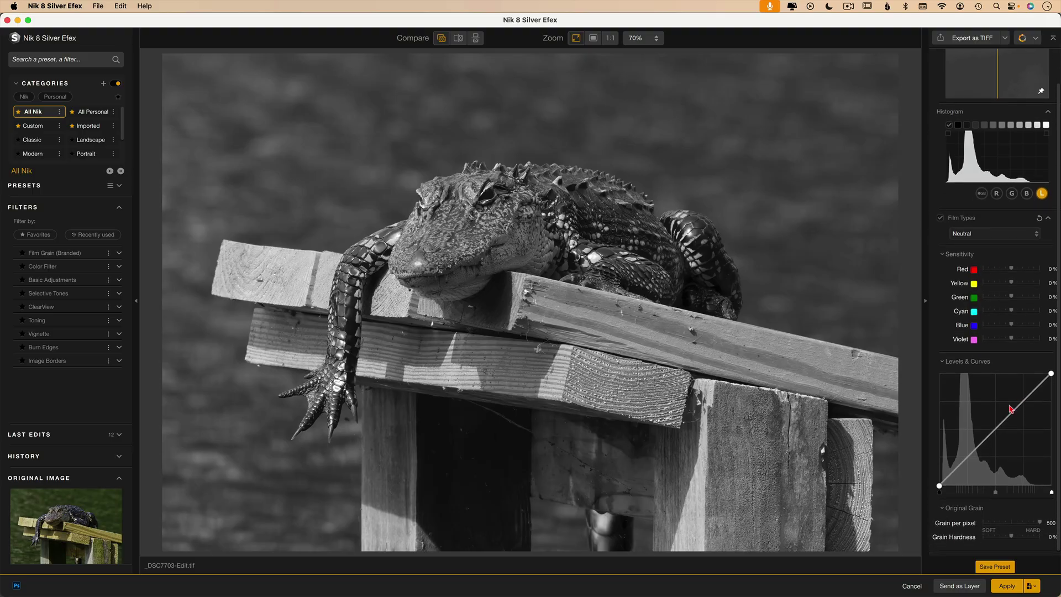
click(1015, 236)
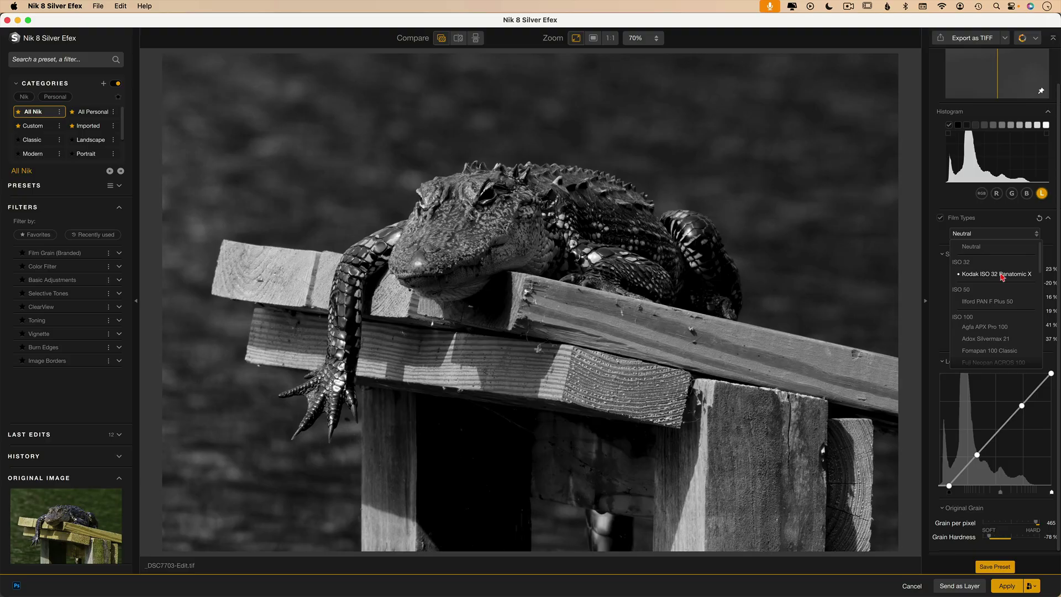
scroll(1002, 277, down, 3)
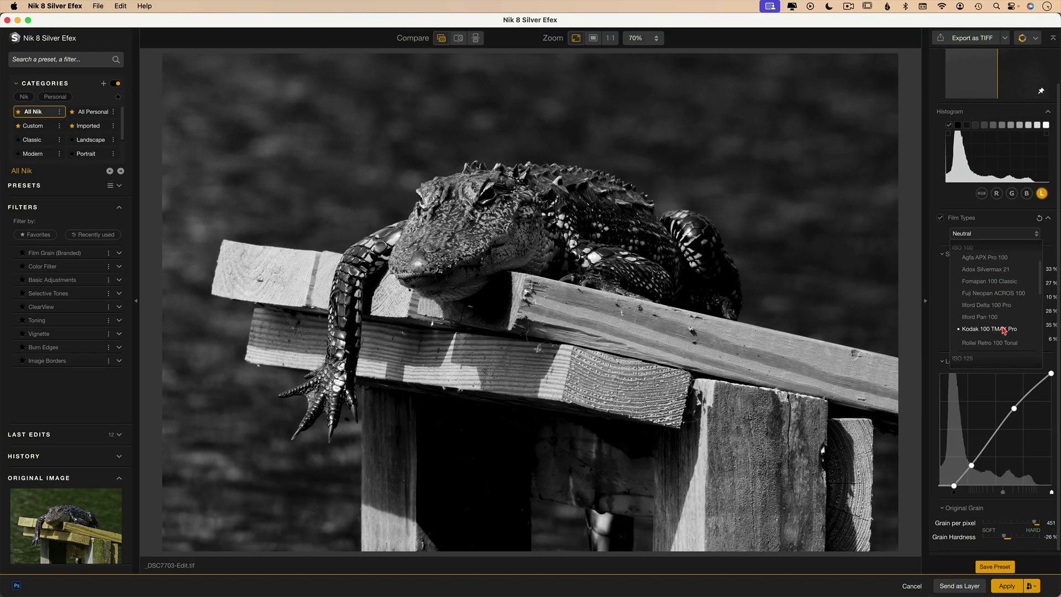
click(1004, 330)
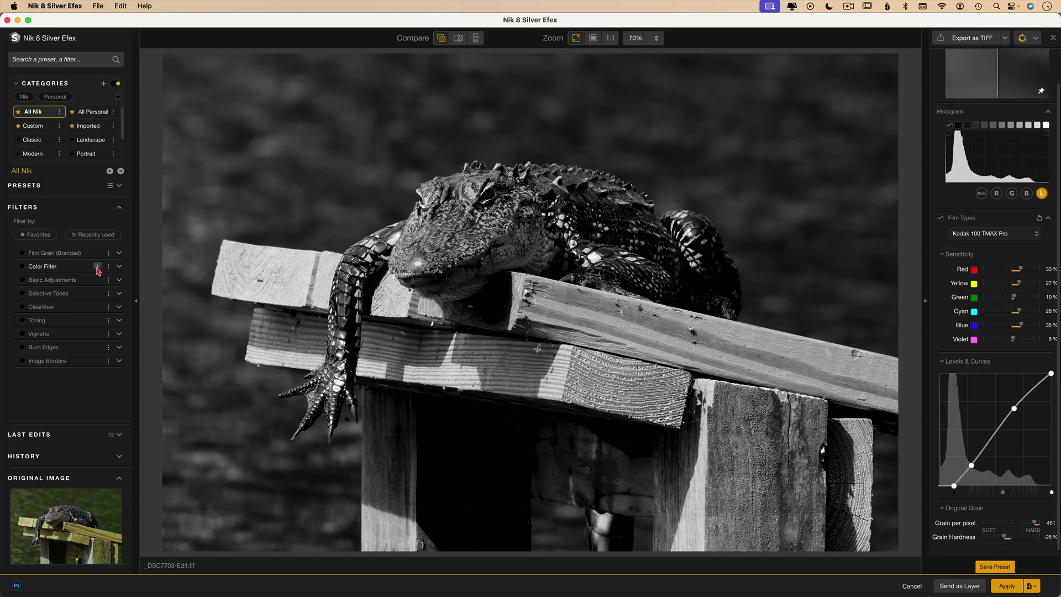
- Add a Color Filter and collapse the Sensitivity and film type panels
click(97, 267)
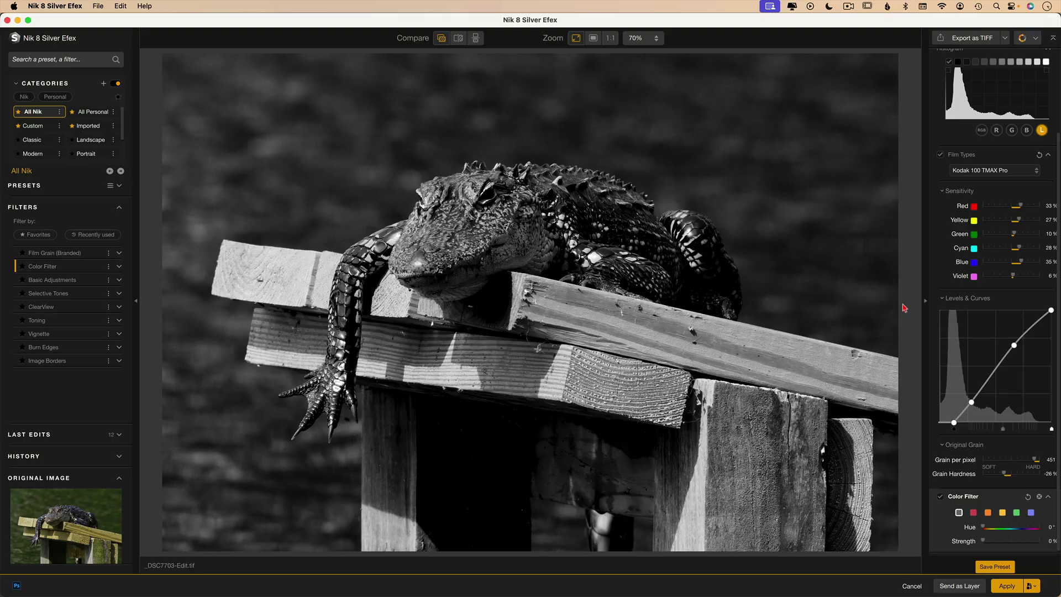
click(944, 192)
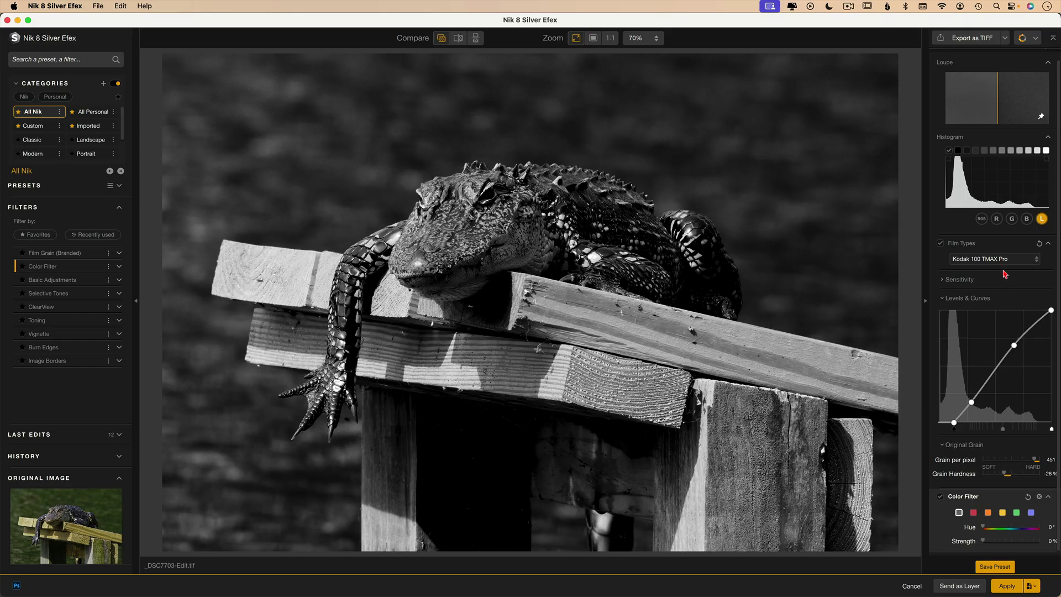
scroll(999, 500, up, 1)
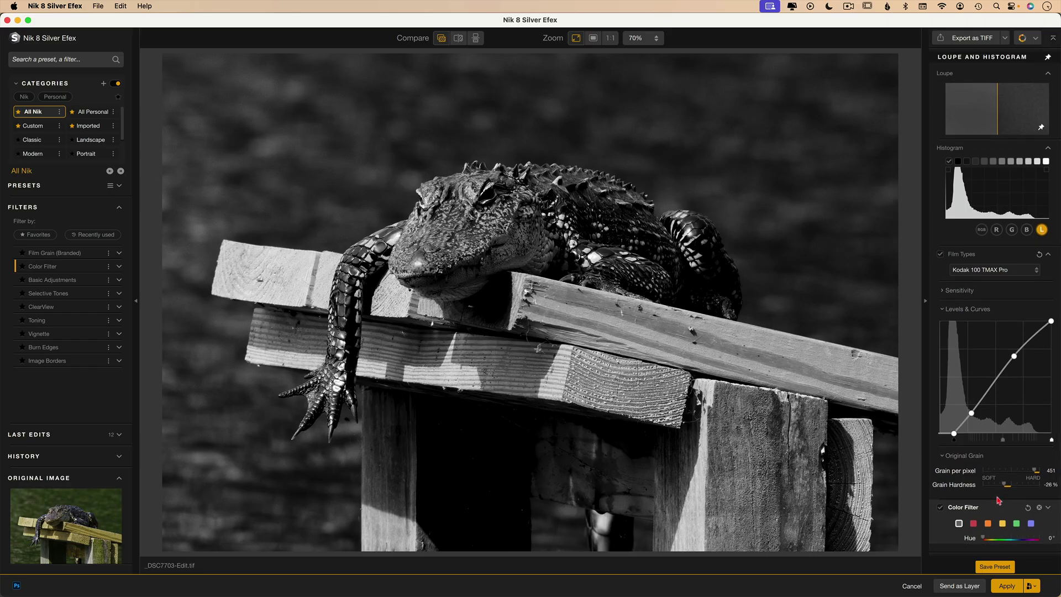
click(999, 502)
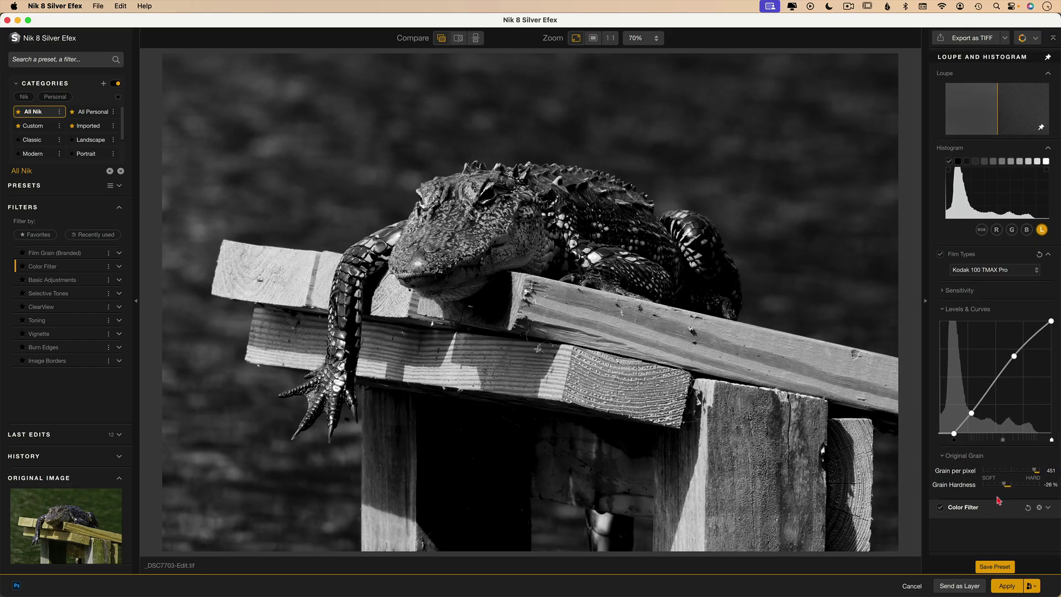
click(1049, 507)
scroll(1034, 506, down, 1)
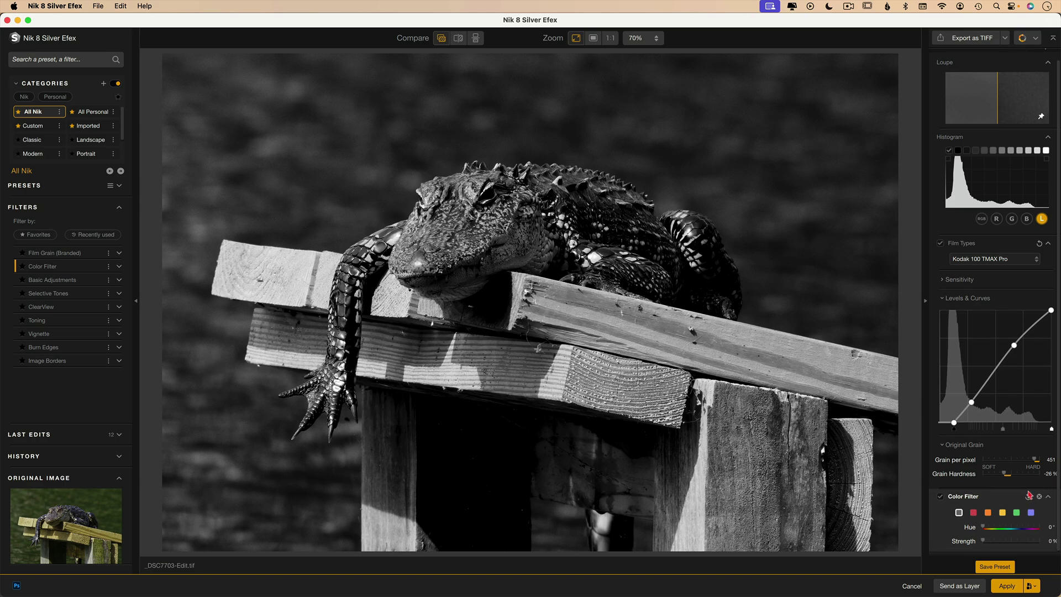
click(1049, 244)
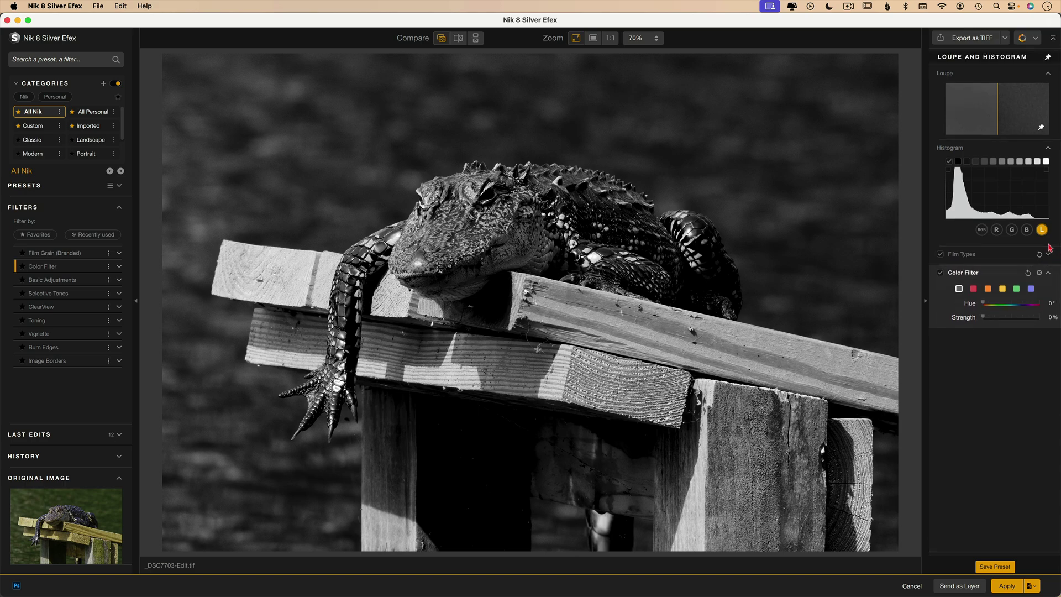
- Try red and blue, then settle on yellow at hue 60° and about half strength
click(974, 289)
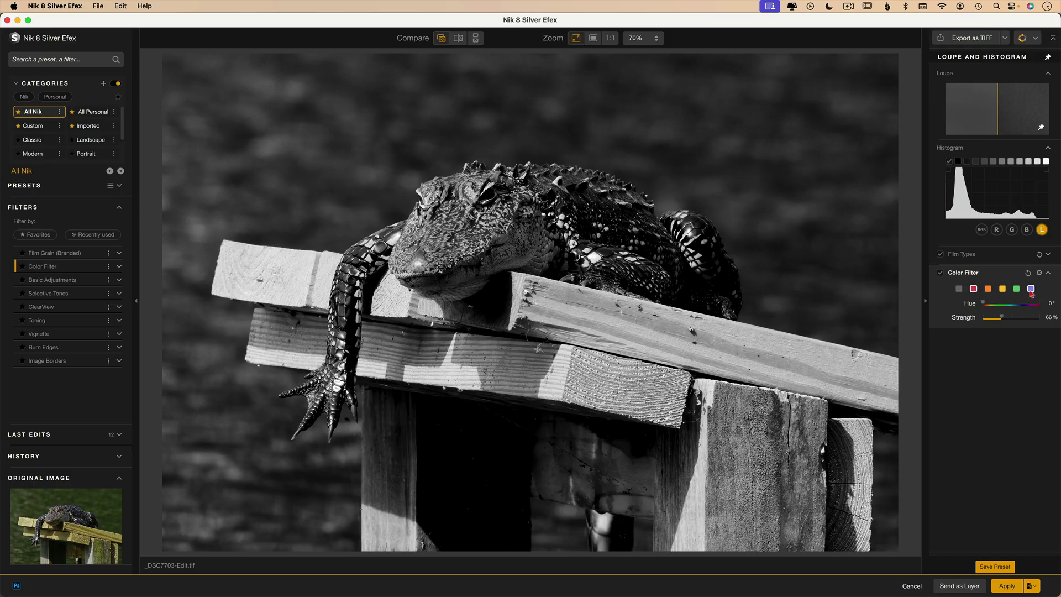
click(1031, 290)
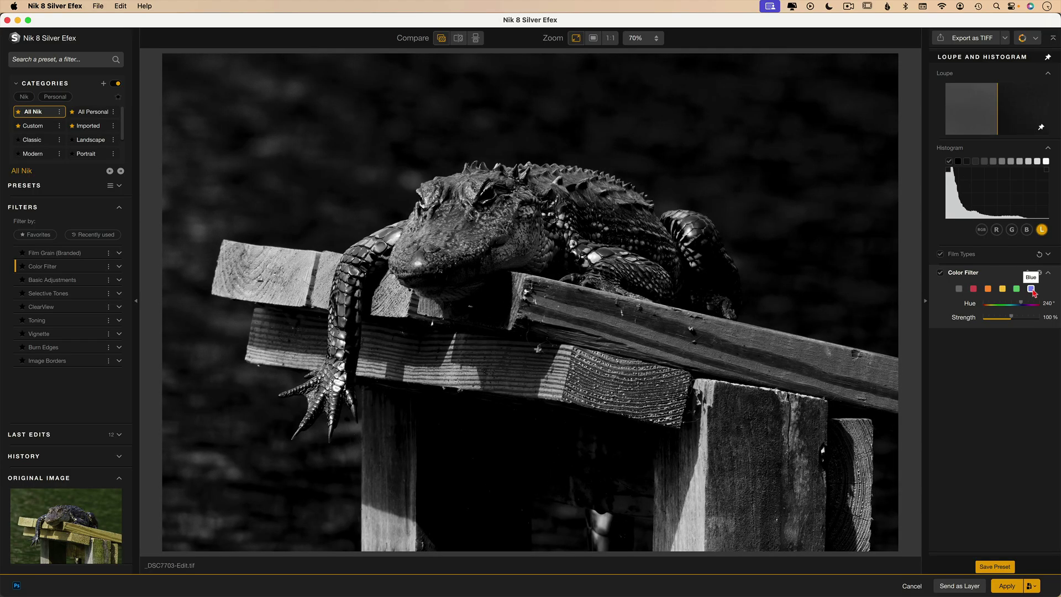
click(1003, 289)
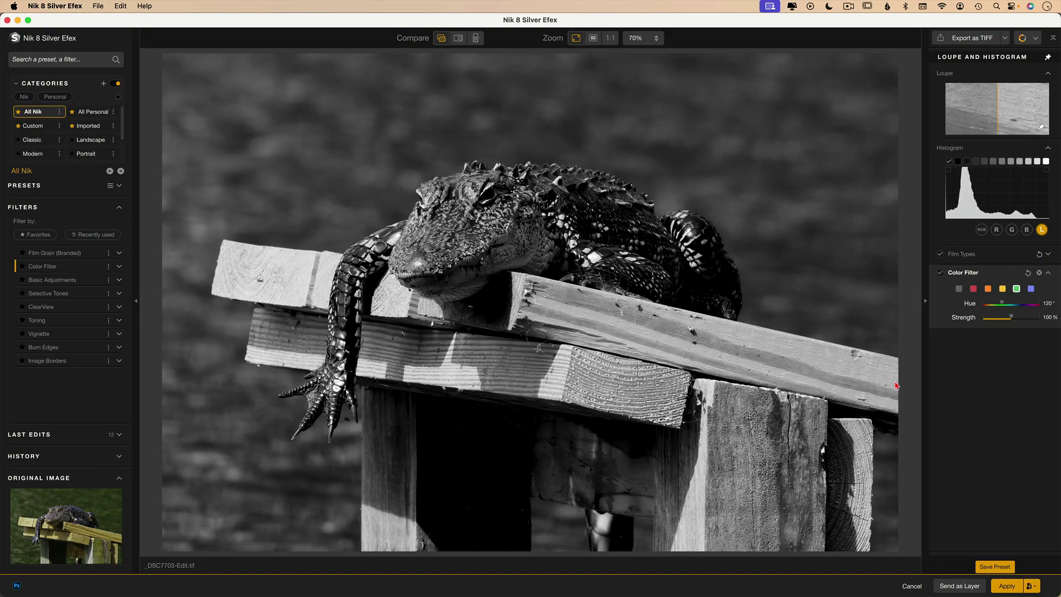
click(1004, 289)
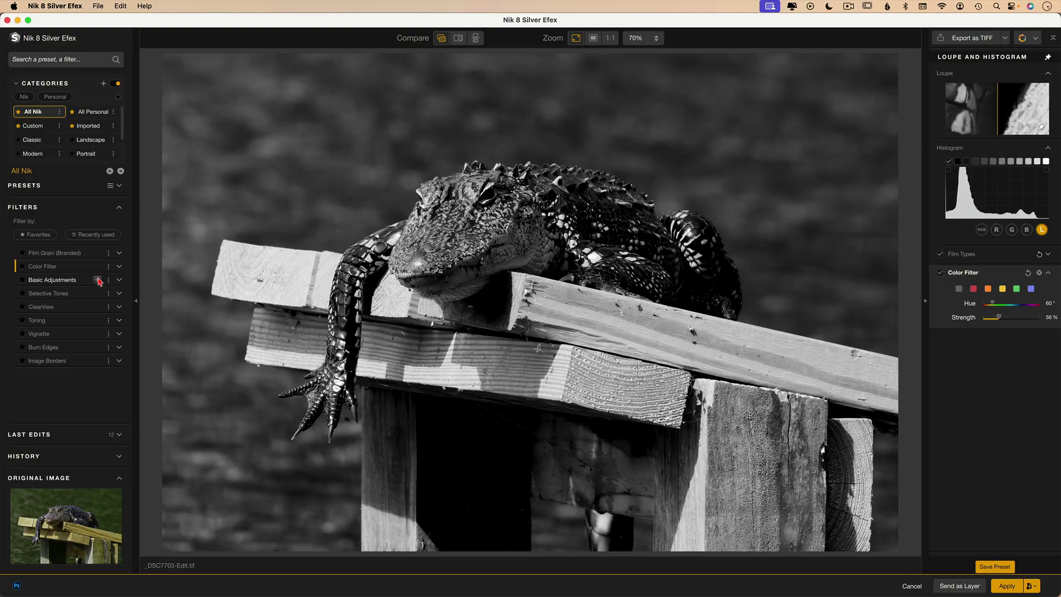
- Add ClearView and Toning filters, browse the toning presets, and keep neutral preset 1
click(99, 294)
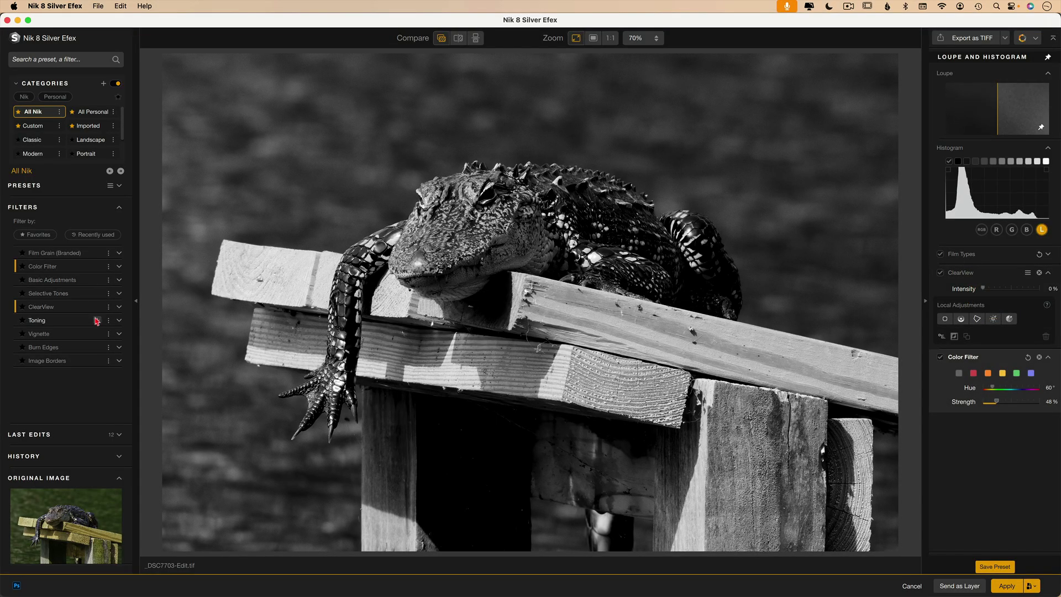
click(98, 321)
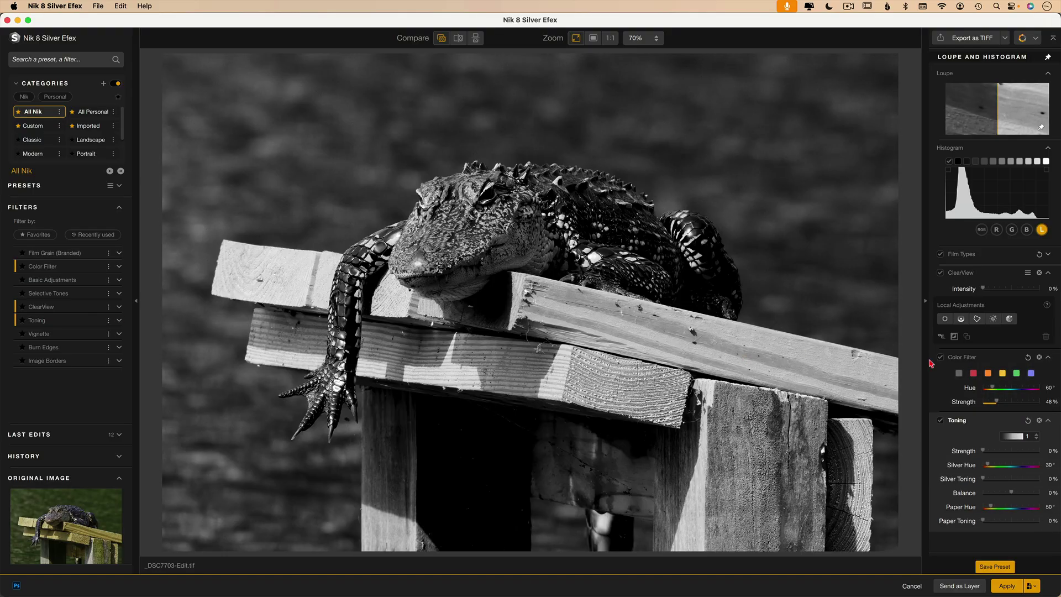
click(1037, 437)
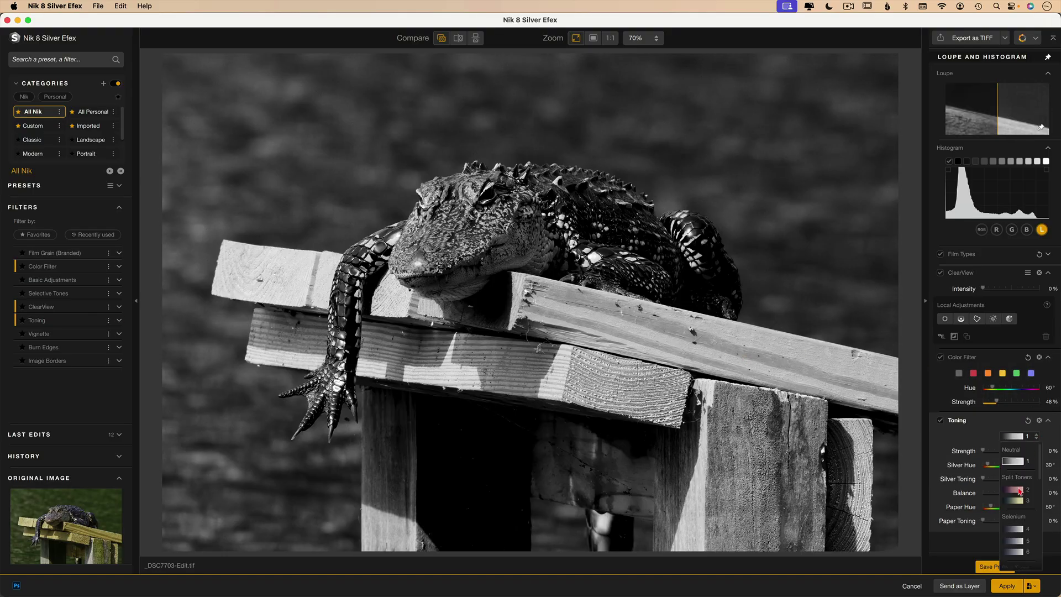
scroll(1020, 490, down, 3)
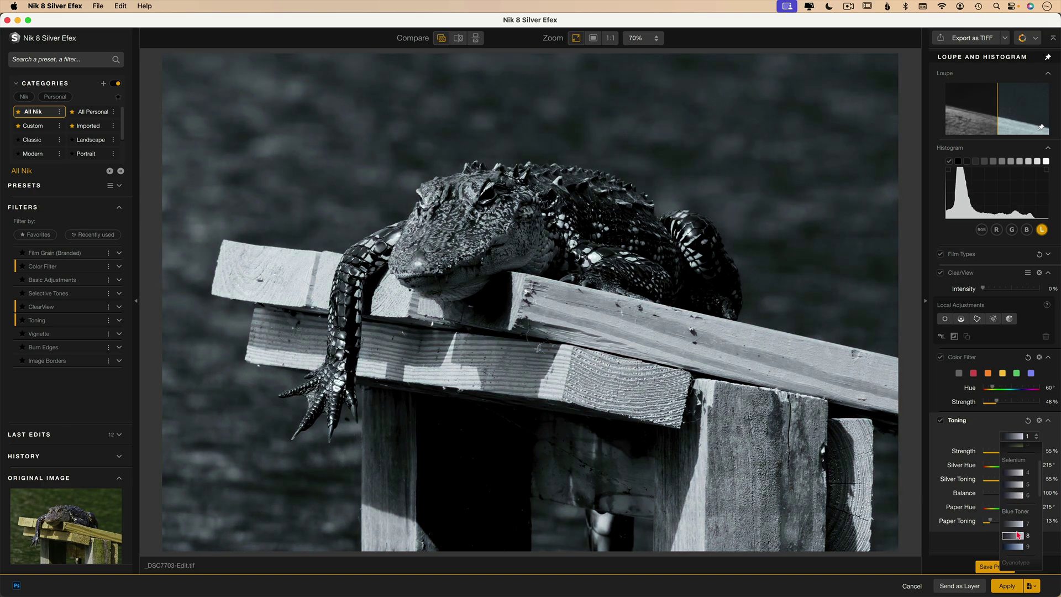
scroll(1019, 535, down, 1)
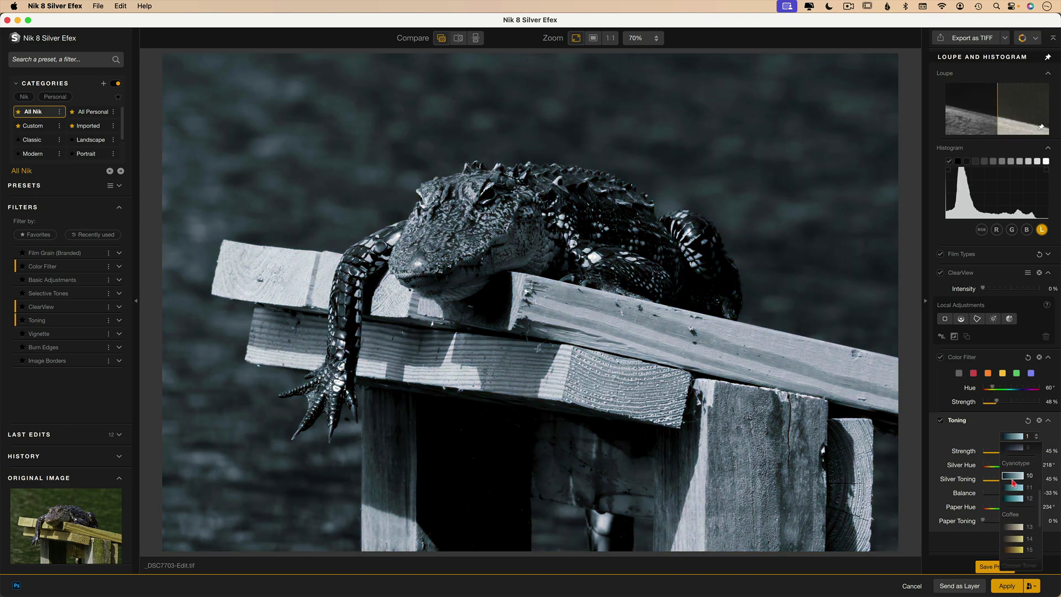
scroll(1014, 487, down, 3)
scroll(1014, 486, down, 3)
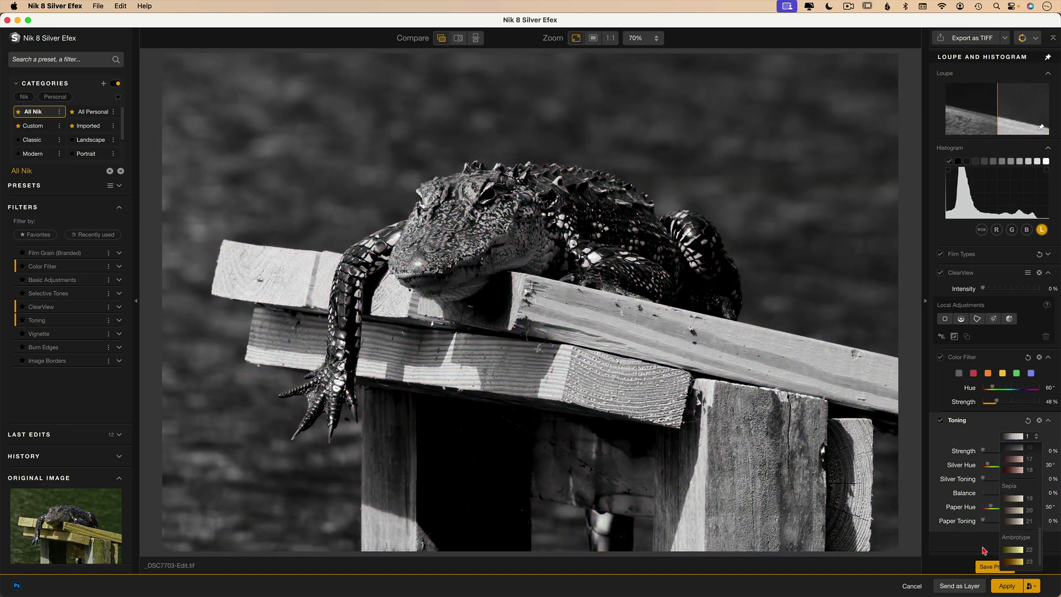
click(984, 550)
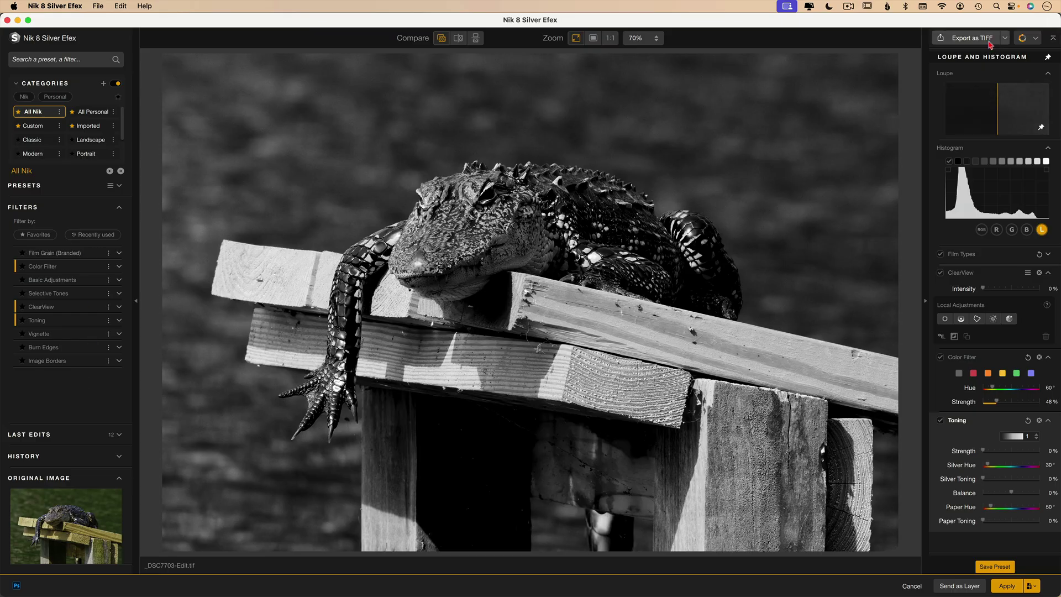
- Check the Export as TIFF and Nik apps dropdowns, then close both
click(1006, 42)
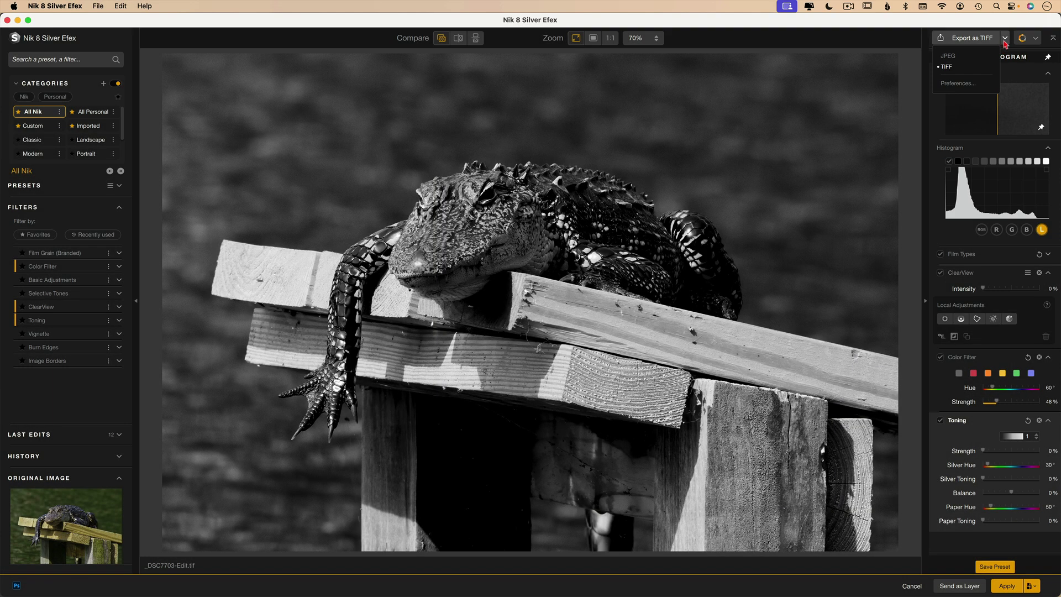
click(1005, 44)
click(1036, 43)
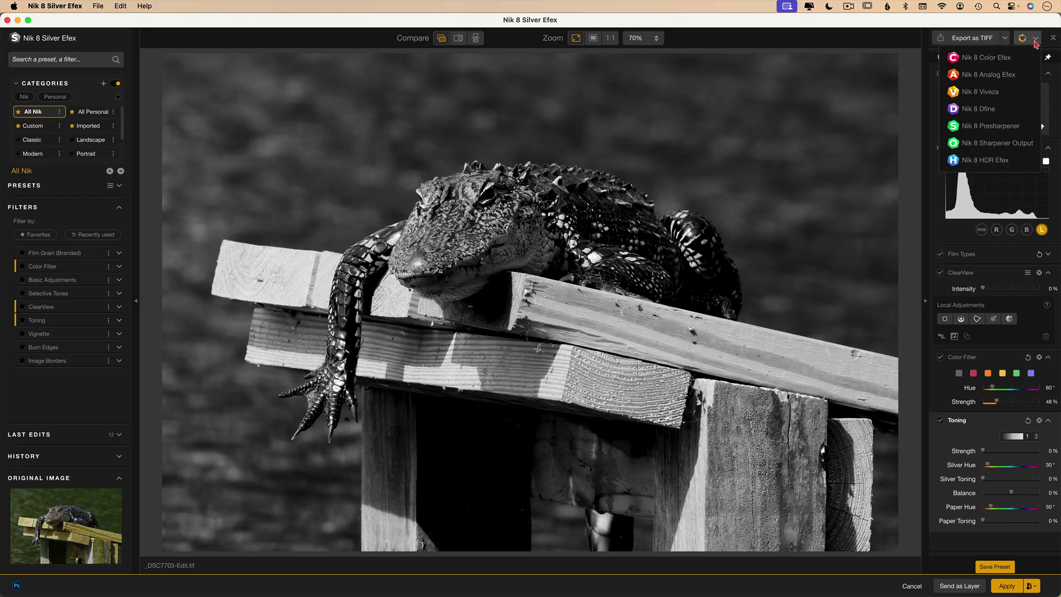
click(1035, 43)
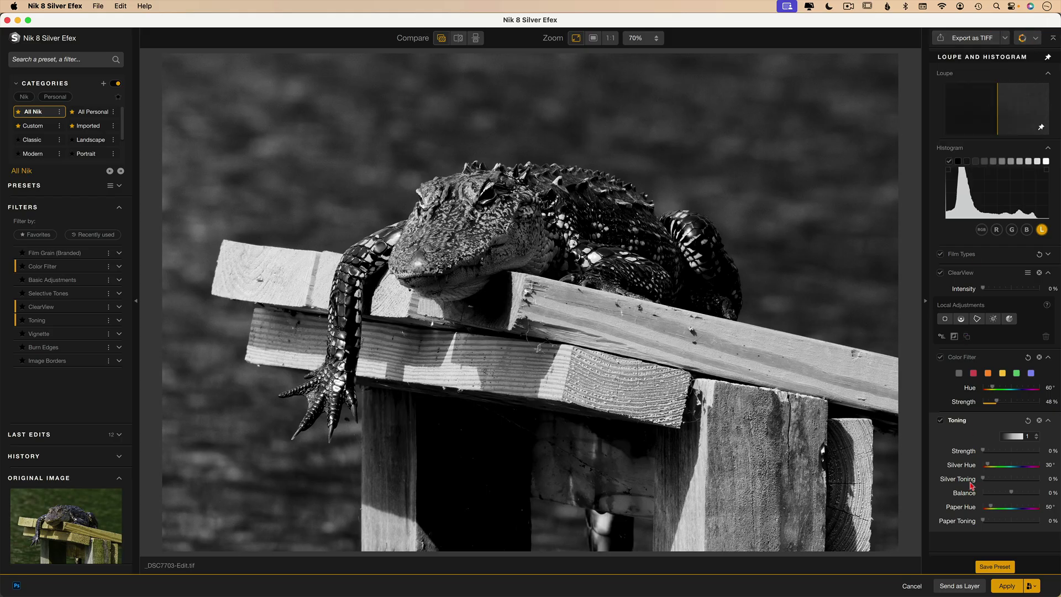
- Apply the conversion back to Photoshop as a Smart Object
click(1031, 586)
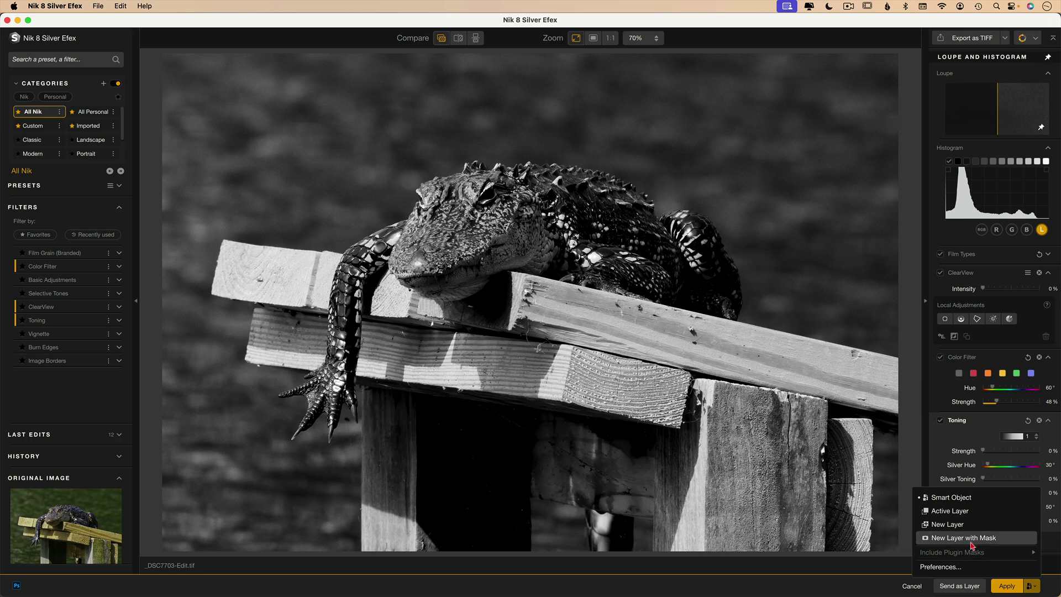
click(964, 499)
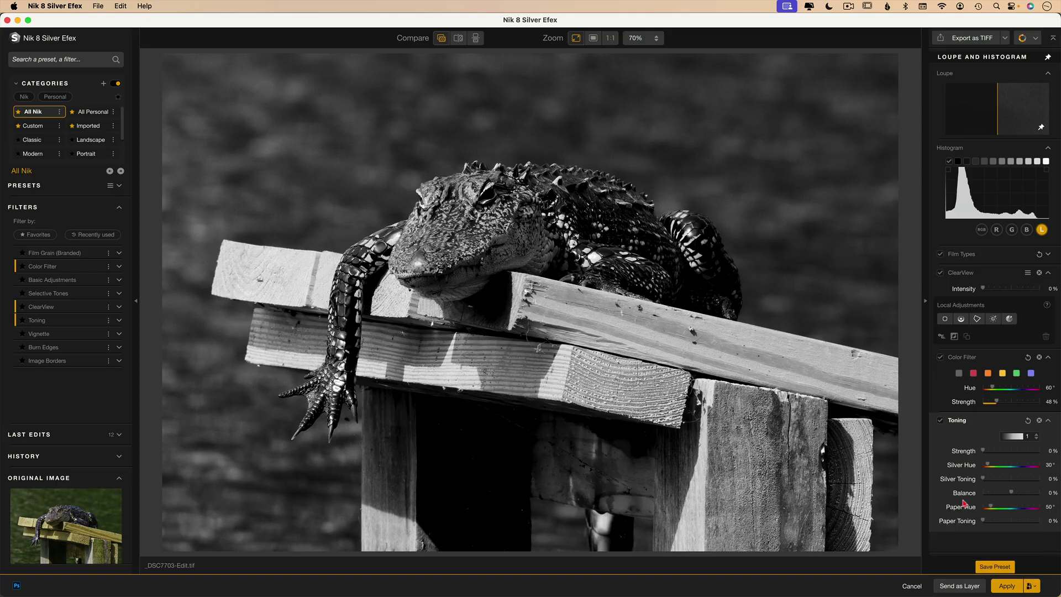
click(1012, 590)
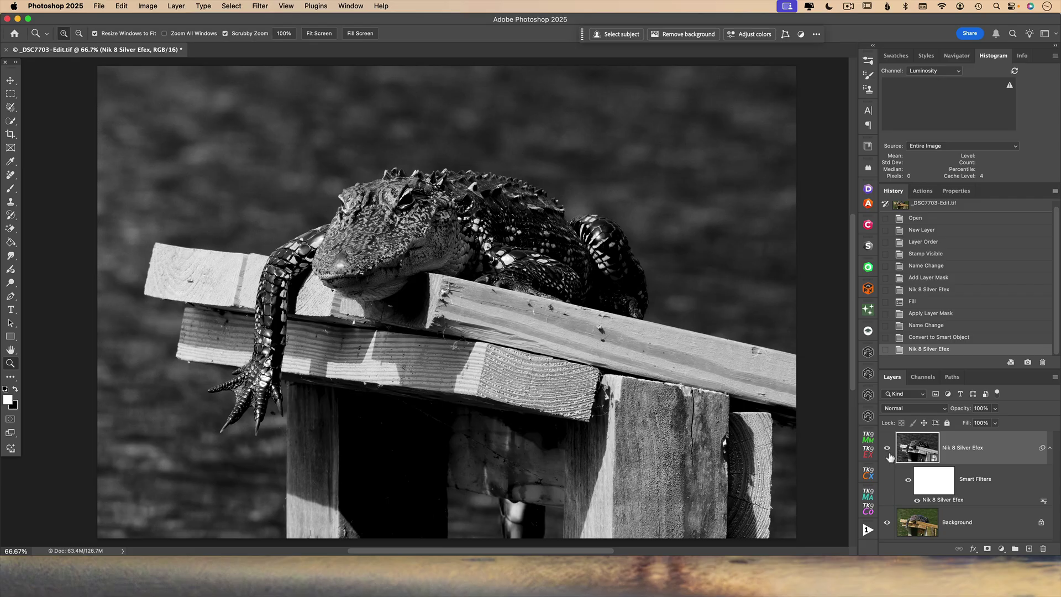
- Toggle the Silver Efex layer off and on to compare, then reapply its smart filter
click(887, 450)
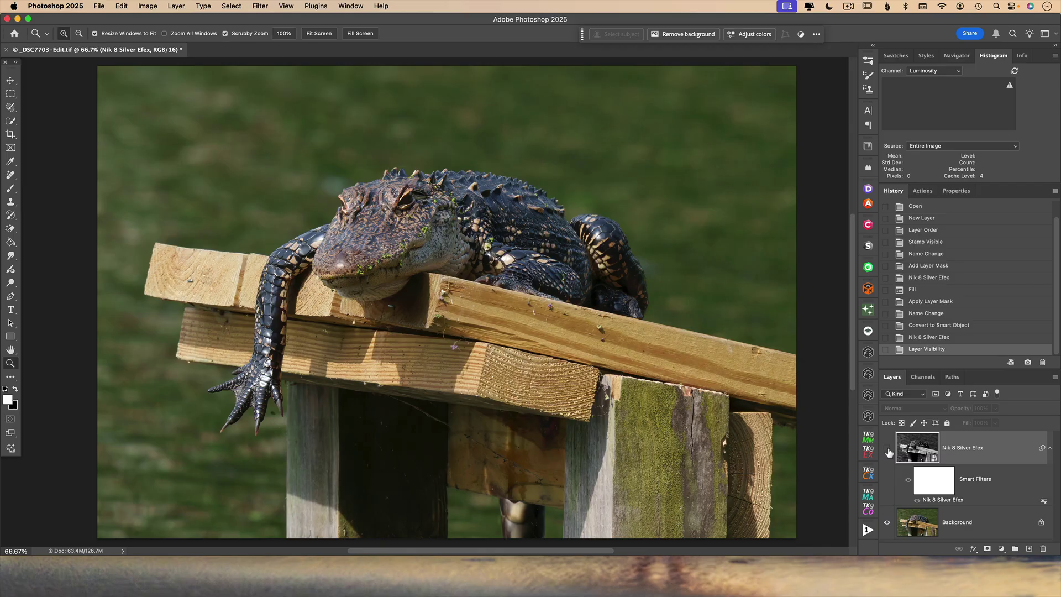
click(888, 450)
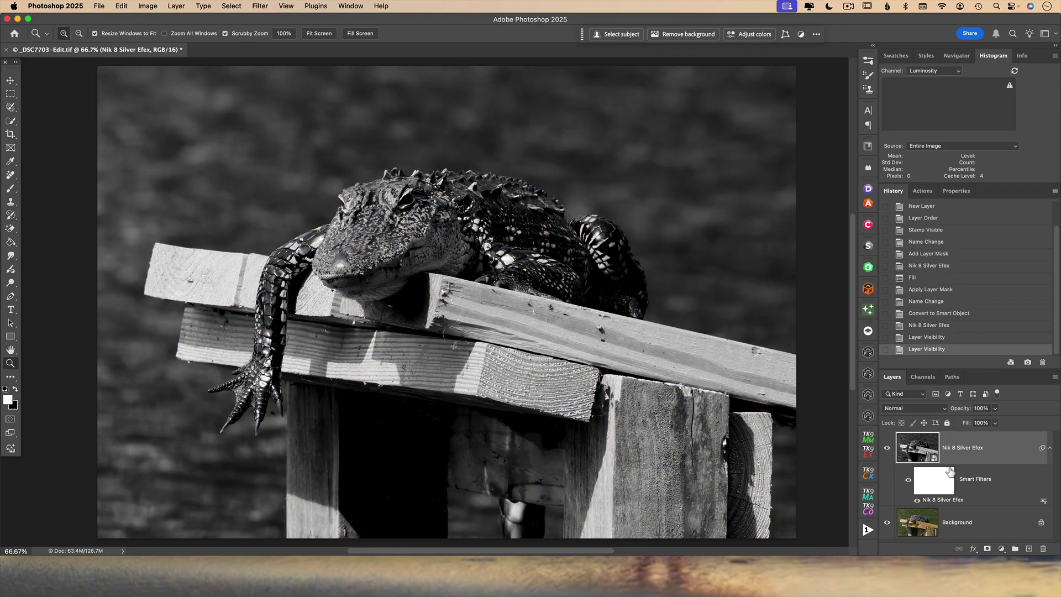
double_click(966, 501)
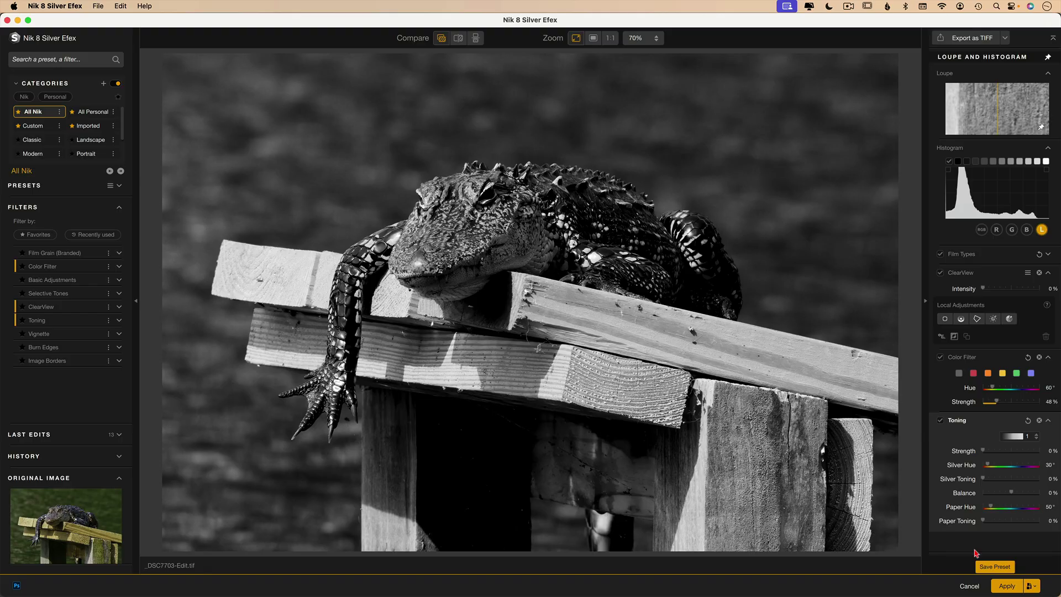
click(1007, 586)
- Launch Sharpener Output, inspect its export and apply menus, then cancel without sharpening
click(833, 276)
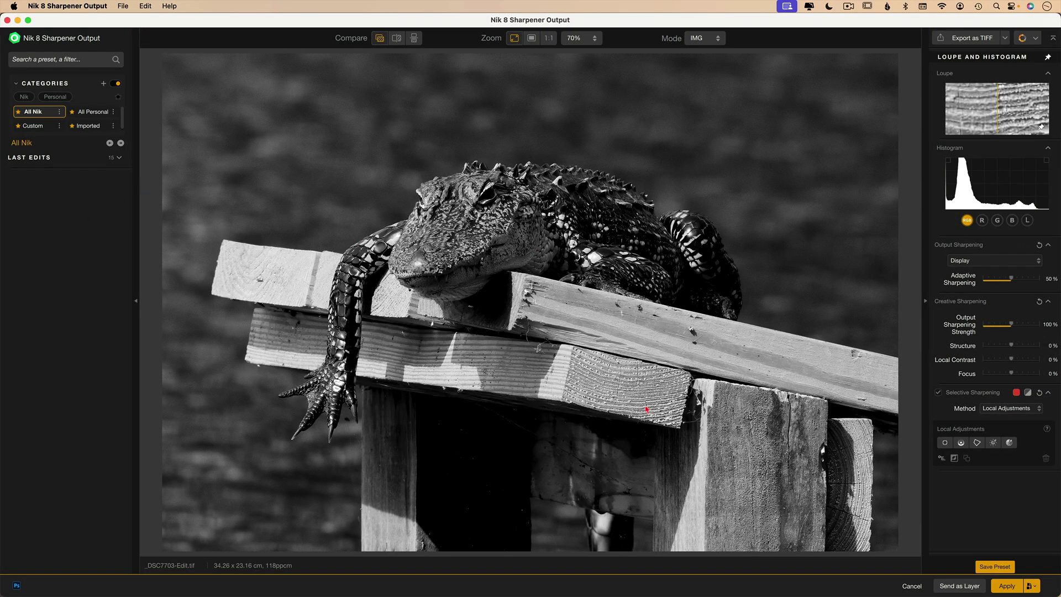
click(1006, 38)
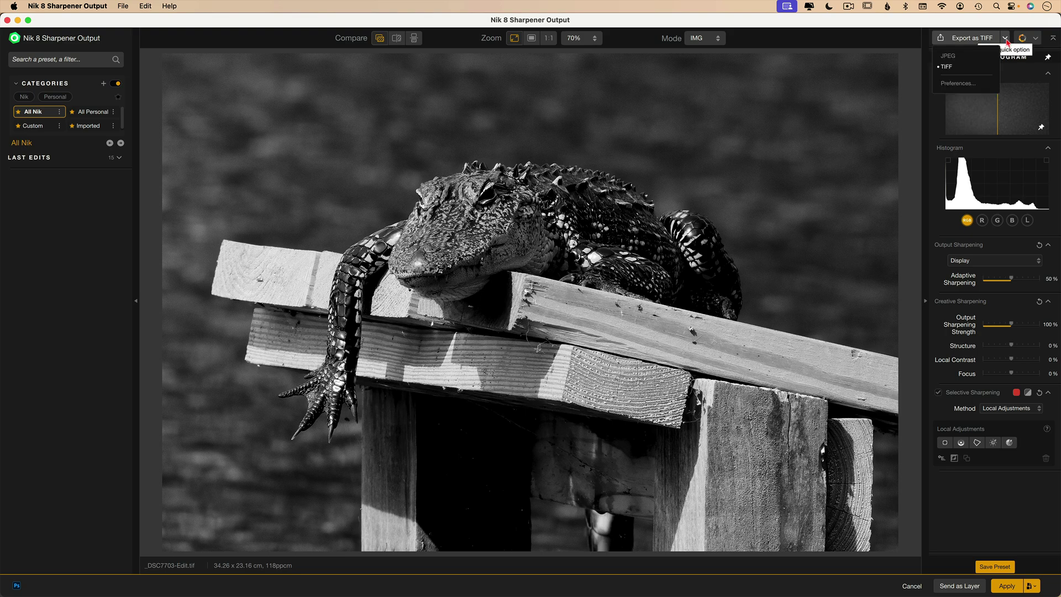
click(1007, 39)
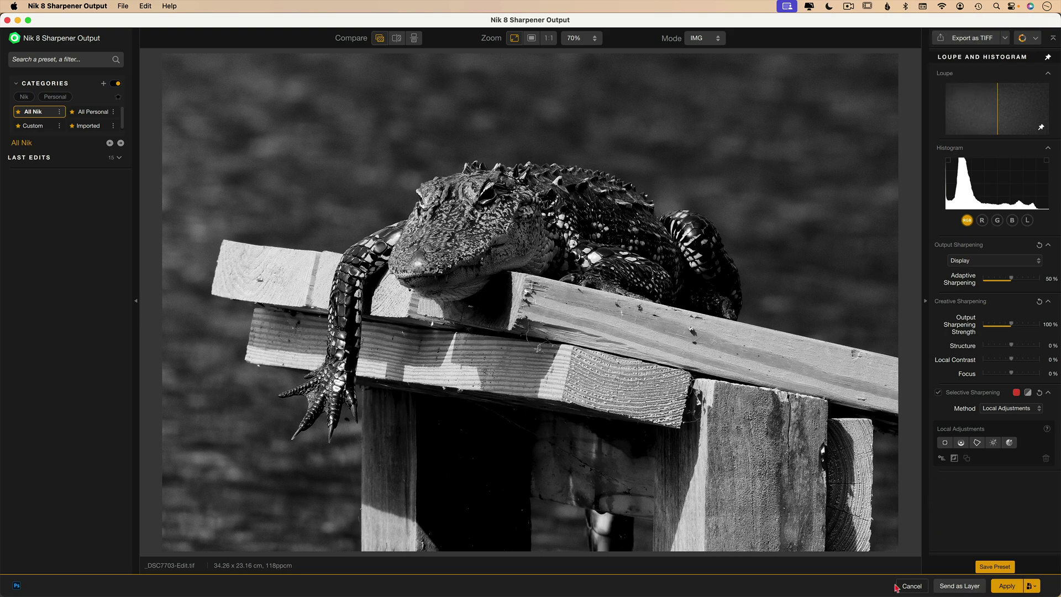
click(1032, 586)
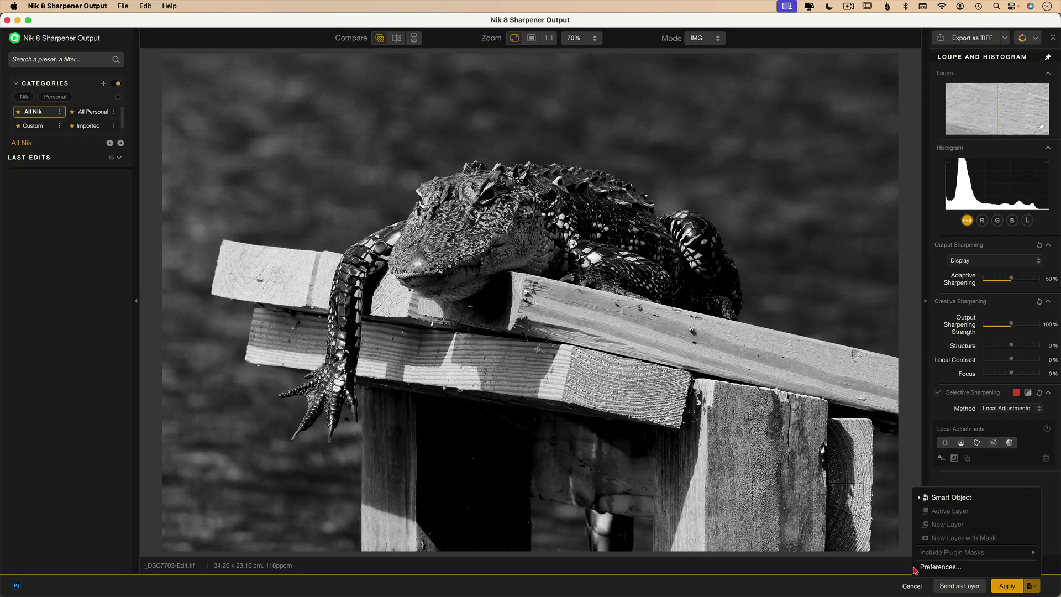
click(913, 588)
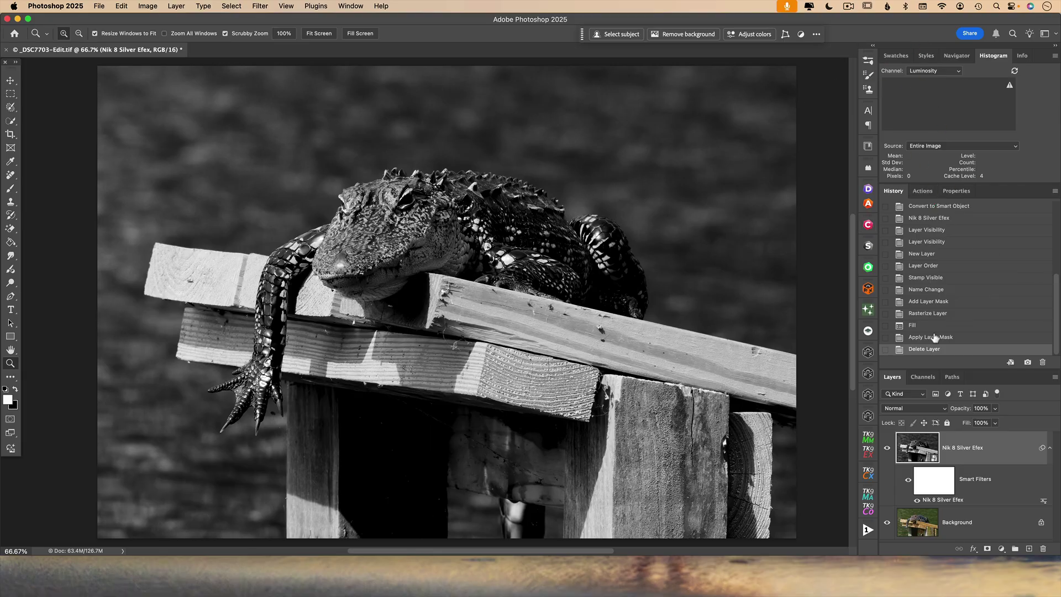
click(918, 194)
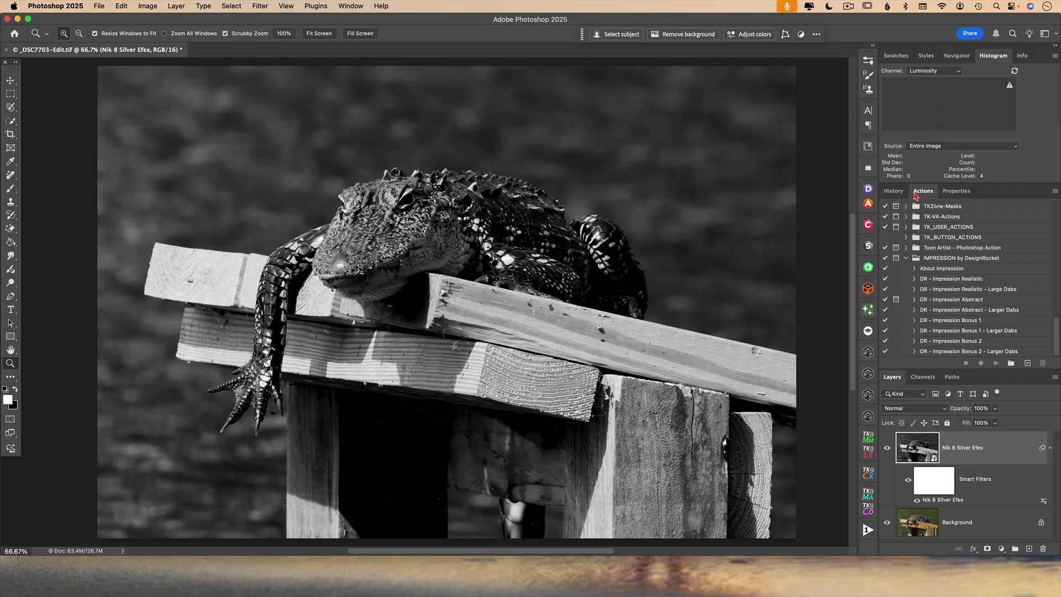
click(894, 191)
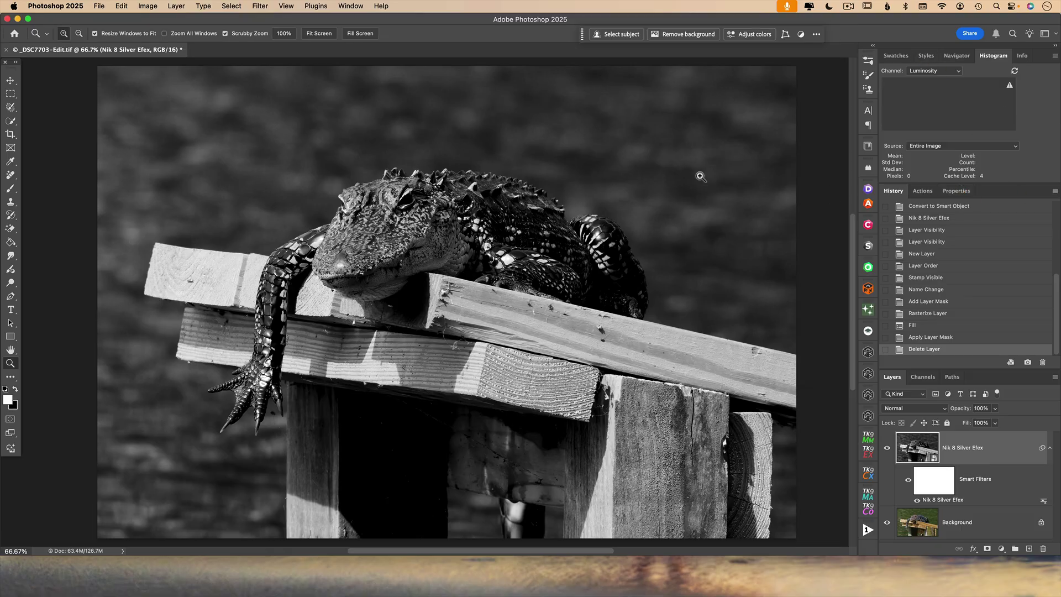